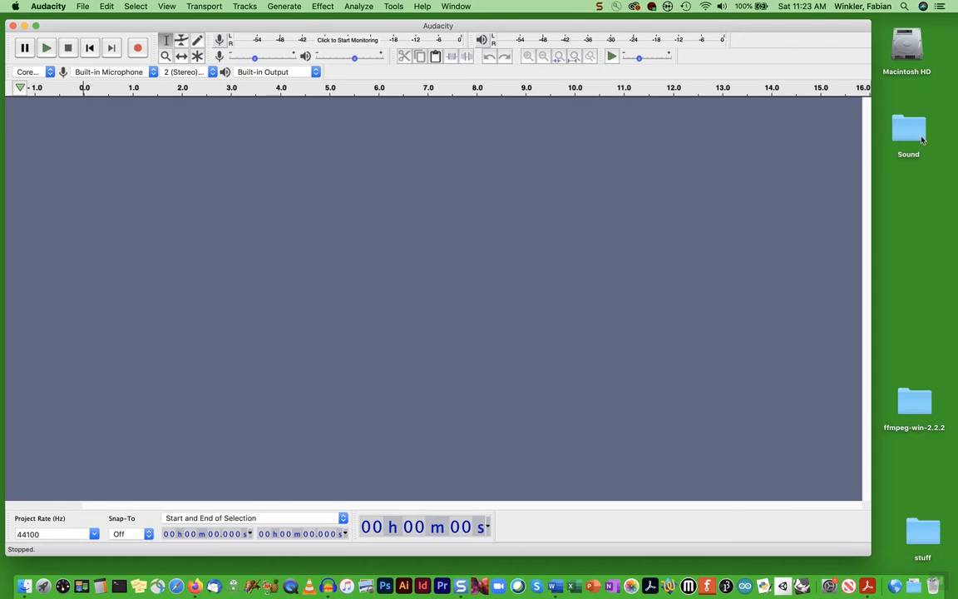
Import 05_walk_sign_is_on.aiff from the AD23300_Audacity_F20_Sounds folder into Audacity, then close the Finder window
{"action": "double_click", "coordinate": [470, 143]}
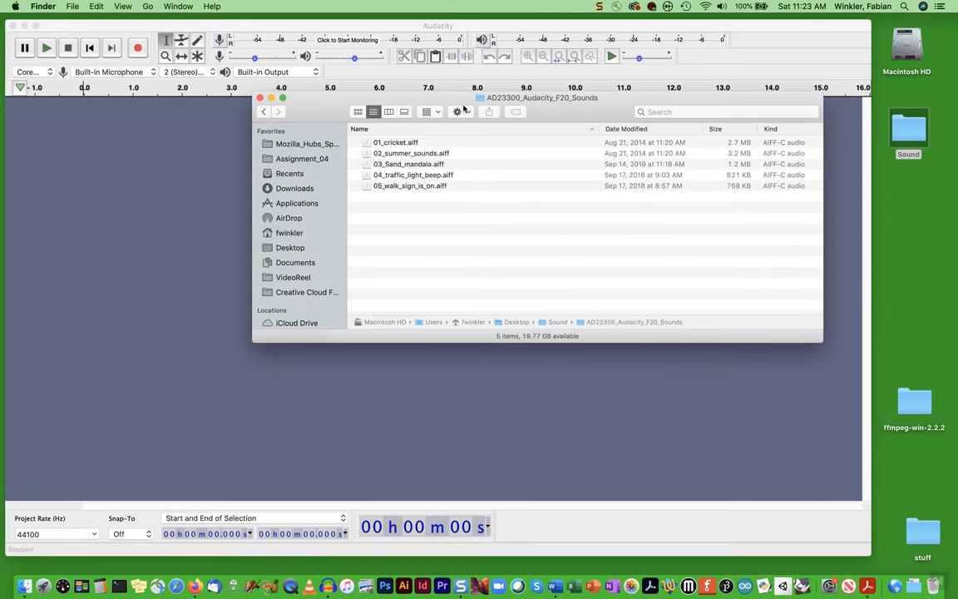
{"action": "left_click_drag", "start_coordinate": [408, 97], "coordinate": [482, 89]}
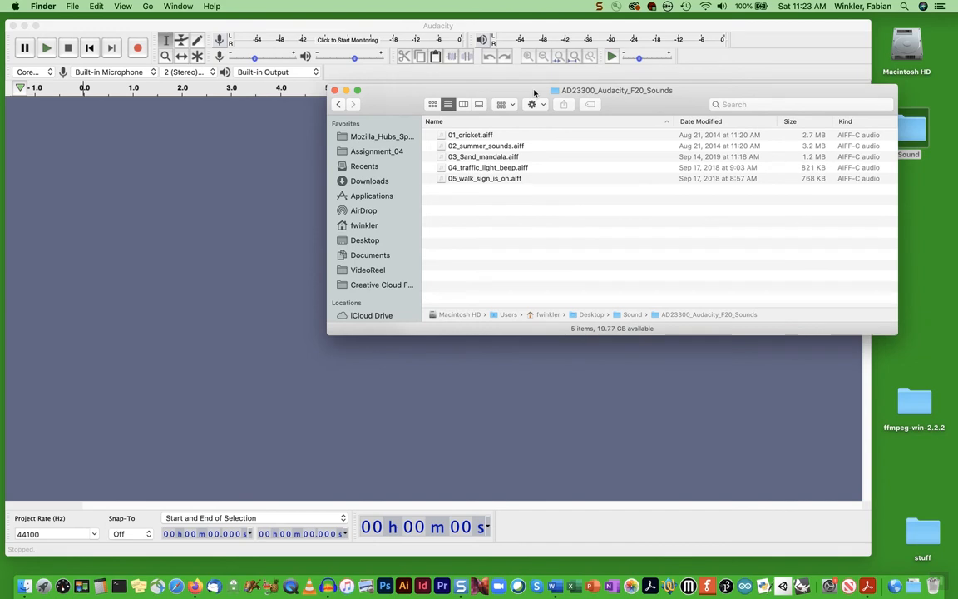
{"action": "left_click", "coordinate": [461, 180]}
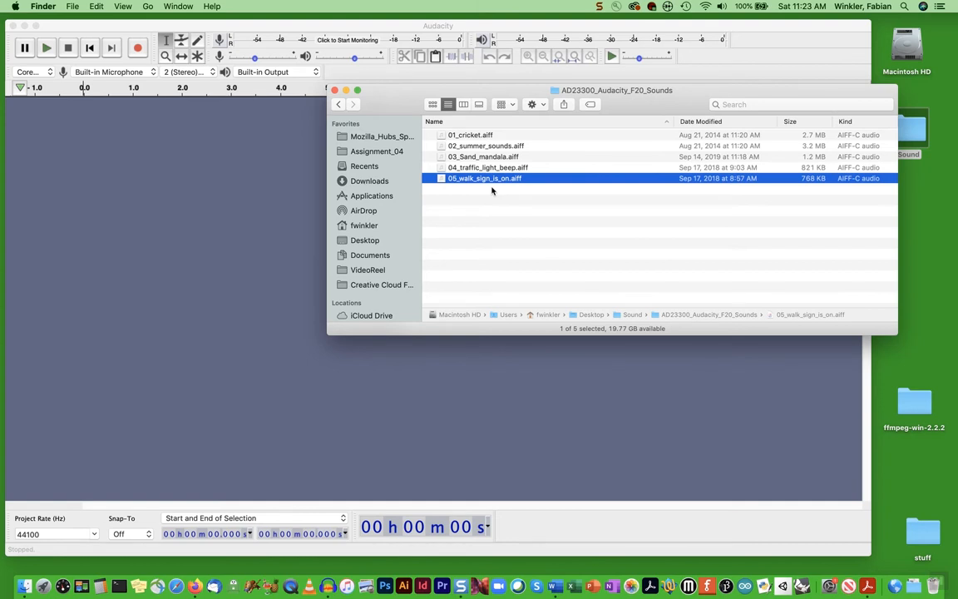
{"action": "left_click_drag", "start_coordinate": [478, 184], "coordinate": [205, 216]}
{"action": "left_click", "coordinate": [334, 90]}
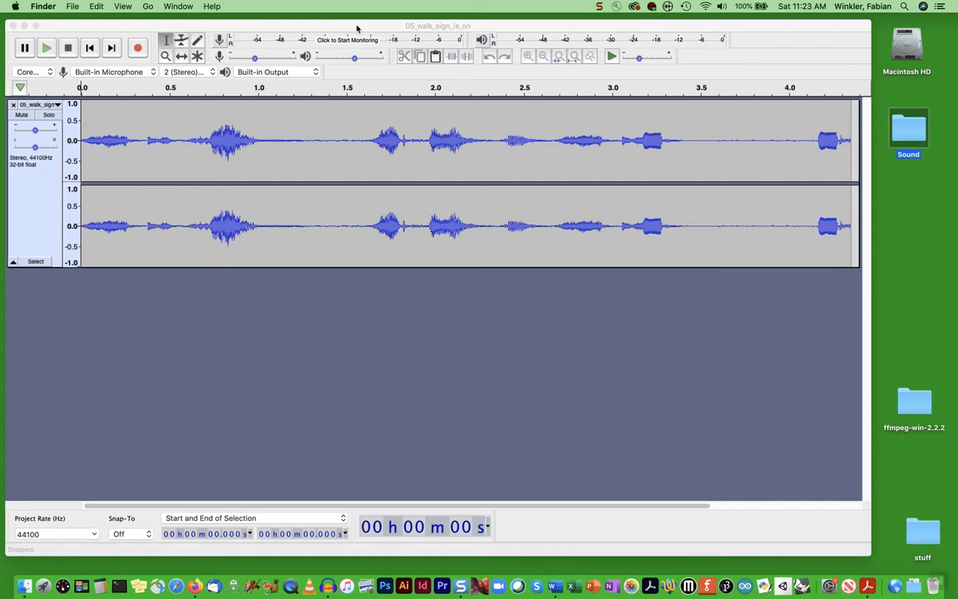
Play the whole walk-sign clip, then select 1.886–2.382 s and play just that section
{"action": "left_click", "coordinate": [143, 129]}
{"action": "left_click", "coordinate": [47, 48]}
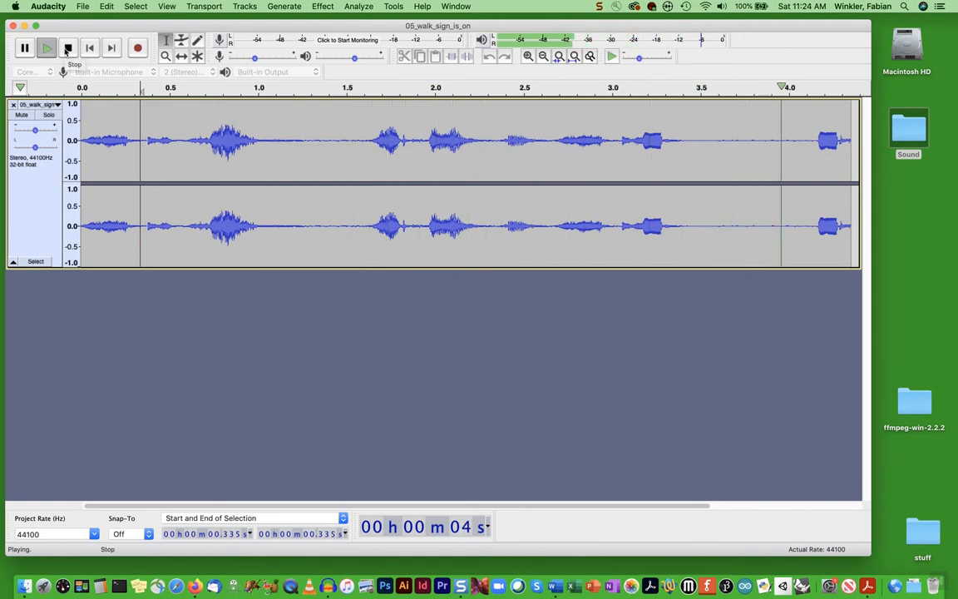
{"action": "left_click", "coordinate": [68, 49]}
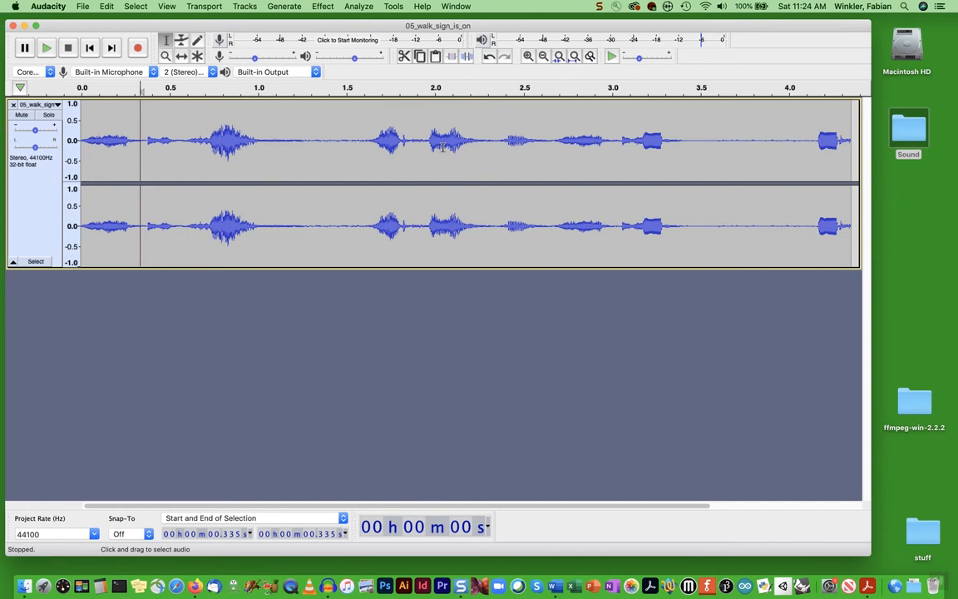
{"action": "left_click_drag", "start_coordinate": [416, 142], "coordinate": [501, 142]}
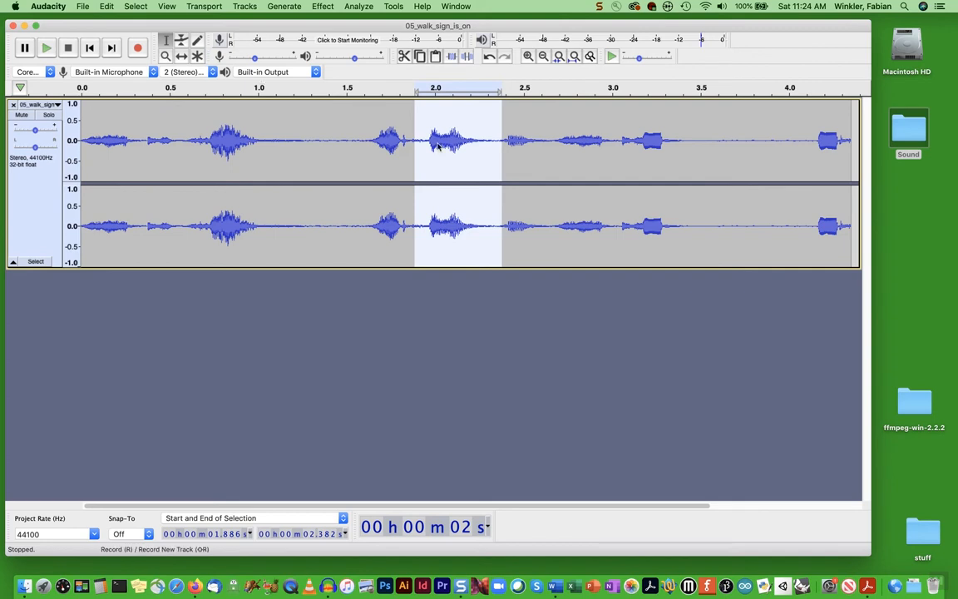
{"action": "left_click", "coordinate": [45, 47]}
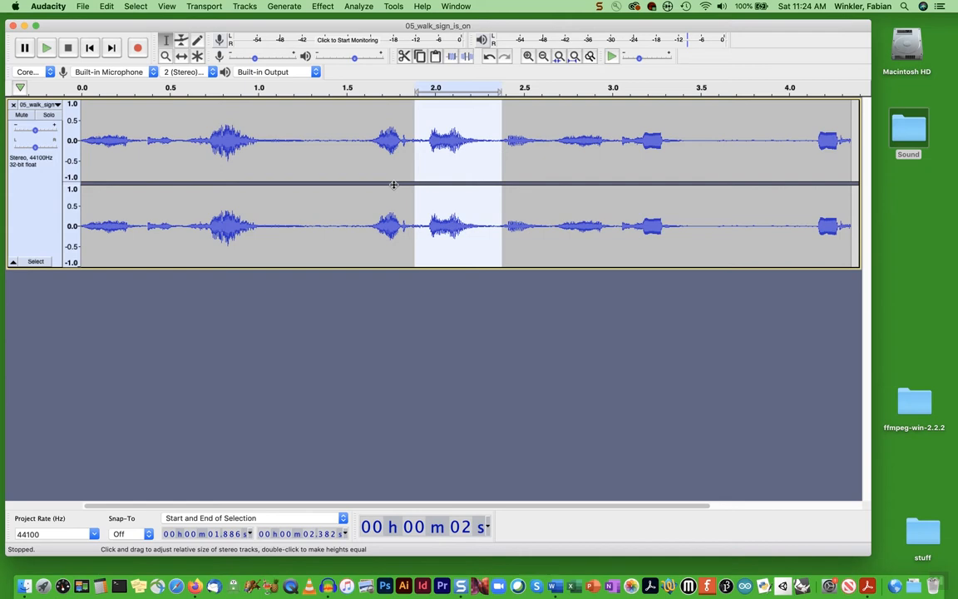
Apply Change Speed with a Speed Multiplier of .5 to the selected section
{"action": "left_click", "coordinate": [323, 6]}
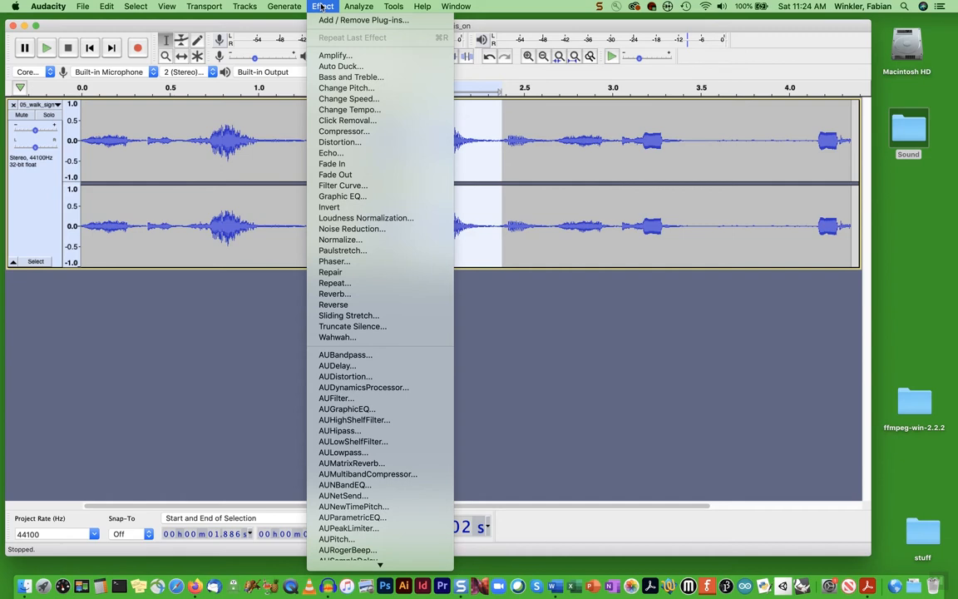
{"action": "left_click", "coordinate": [330, 100]}
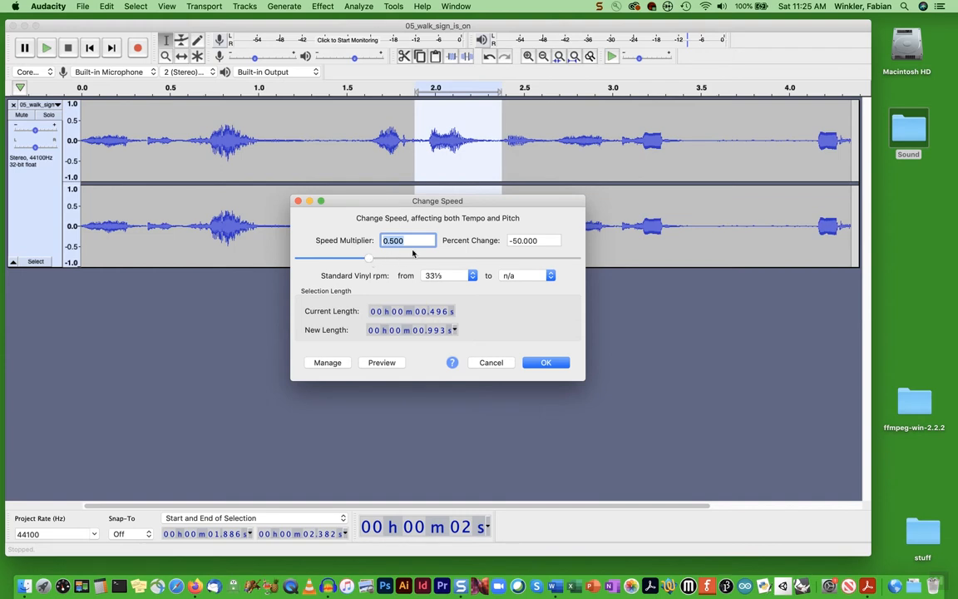
{"action": "type", "text": "1.0"}
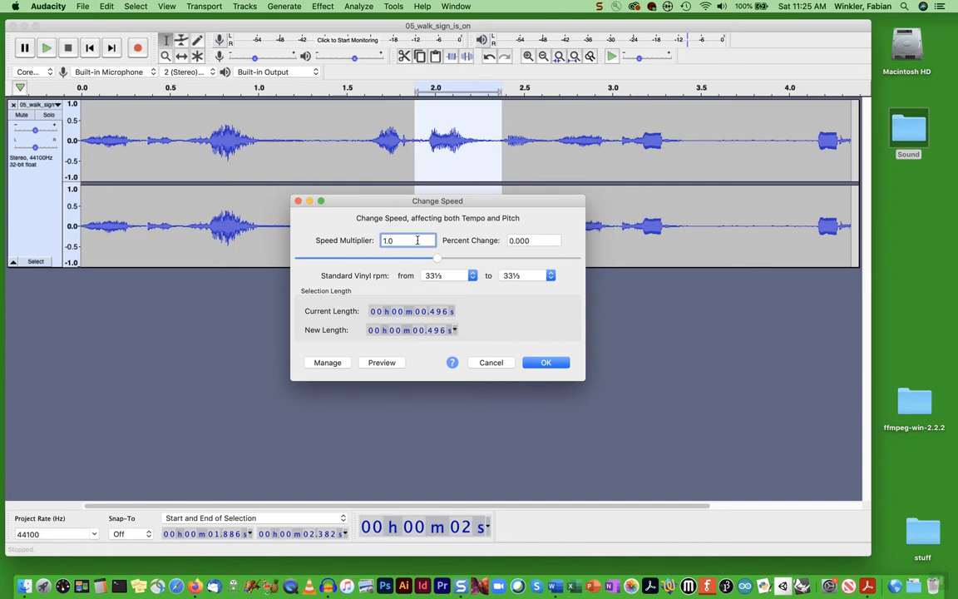
{"action": "left_click_drag", "start_coordinate": [396, 241], "coordinate": [378, 241]}
{"action": "type", "text": ".5"}
{"action": "left_click", "coordinate": [545, 363]}
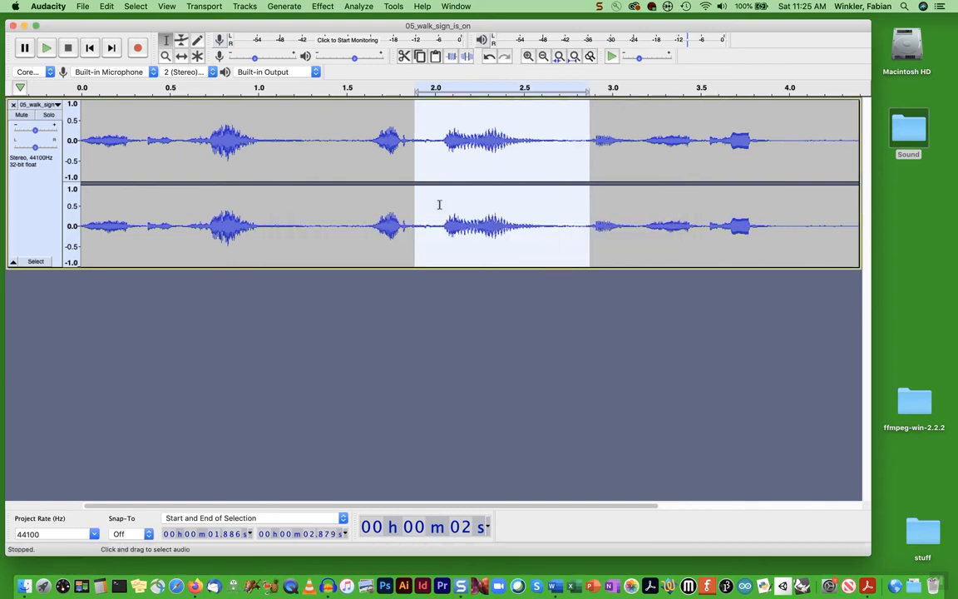
Play the slowed clip starting from 1.241 seconds
{"action": "left_click", "coordinate": [300, 139]}
{"action": "key", "text": "space"}
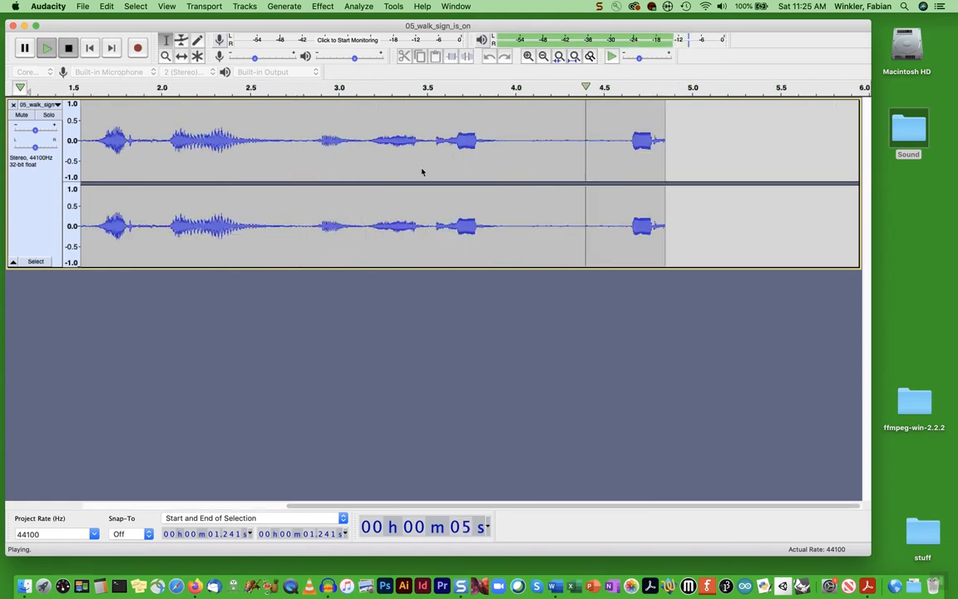
{"action": "left_click_drag", "start_coordinate": [346, 505], "coordinate": [244, 504]}
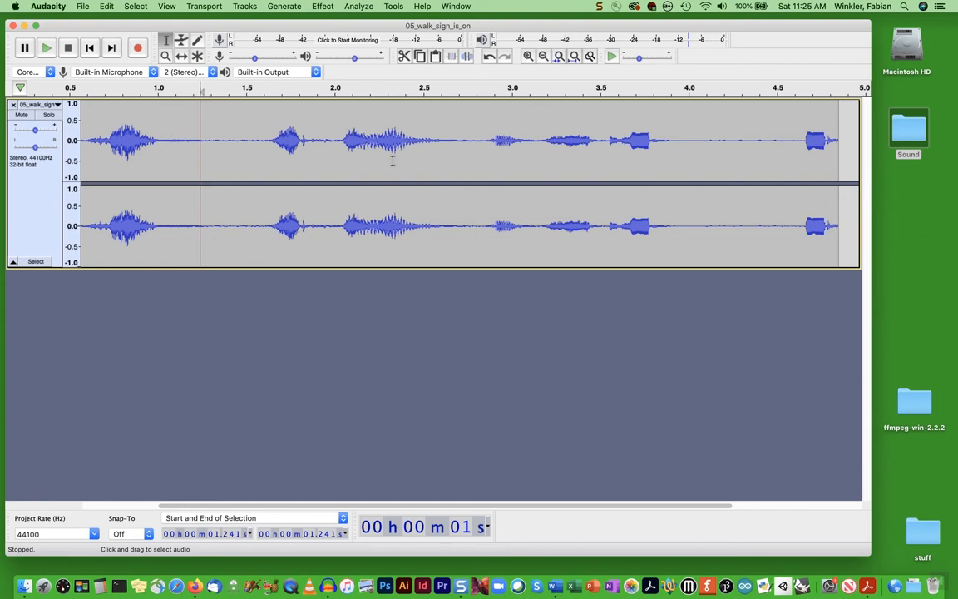
Undo the speed change and reselect the 1.886–2.382 s section
{"action": "left_click", "coordinate": [106, 7]}
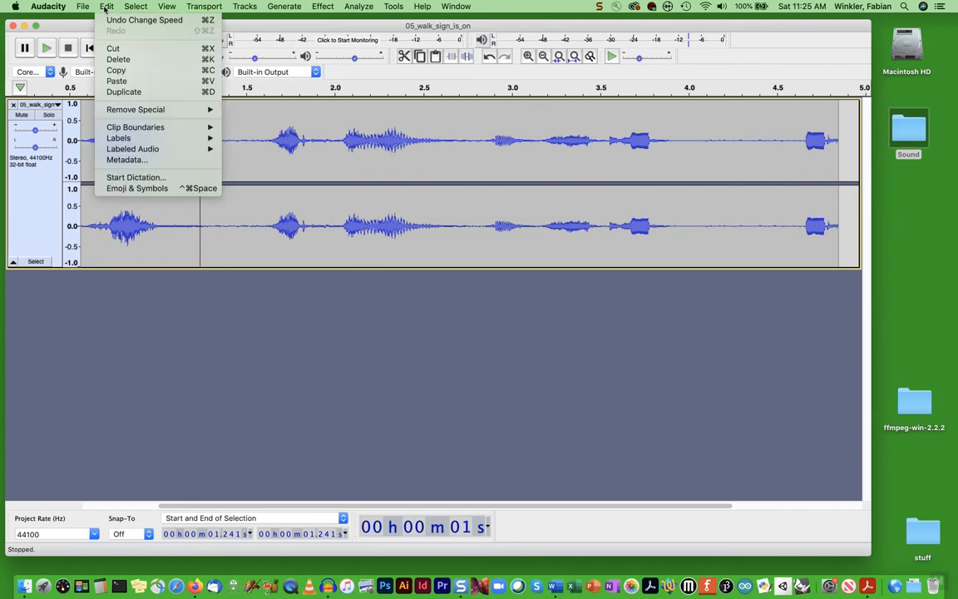
{"action": "left_click", "coordinate": [108, 20]}
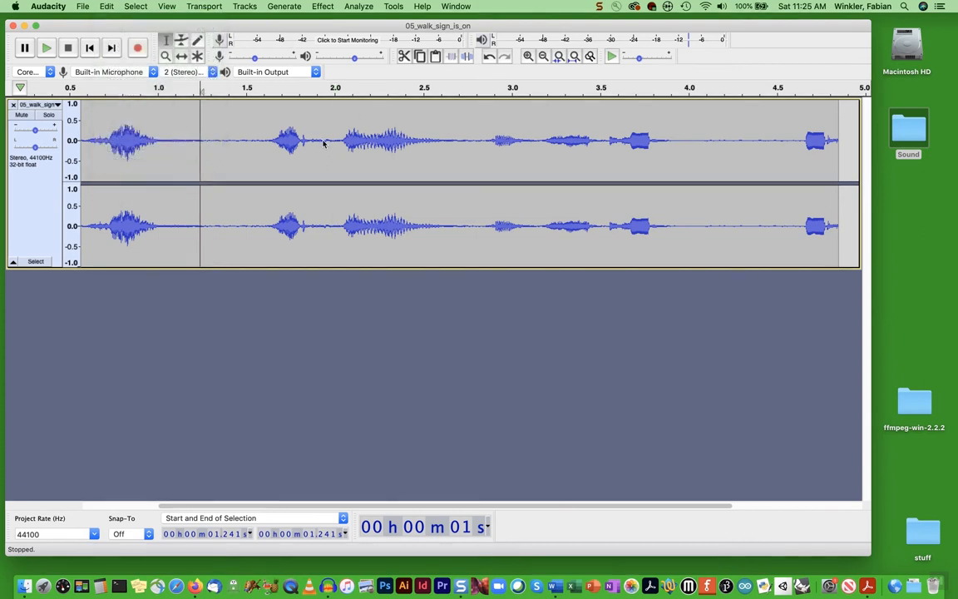
{"action": "left_click_drag", "start_coordinate": [315, 143], "coordinate": [403, 143]}
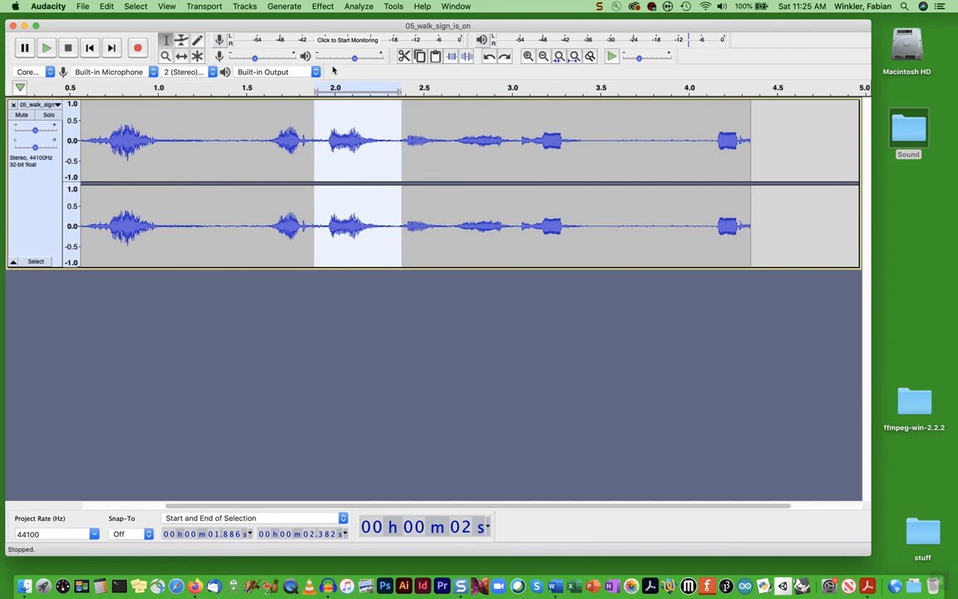
Apply a -50 percent Change Tempo to the section and play it from 1.286 s
{"action": "left_click", "coordinate": [321, 7]}
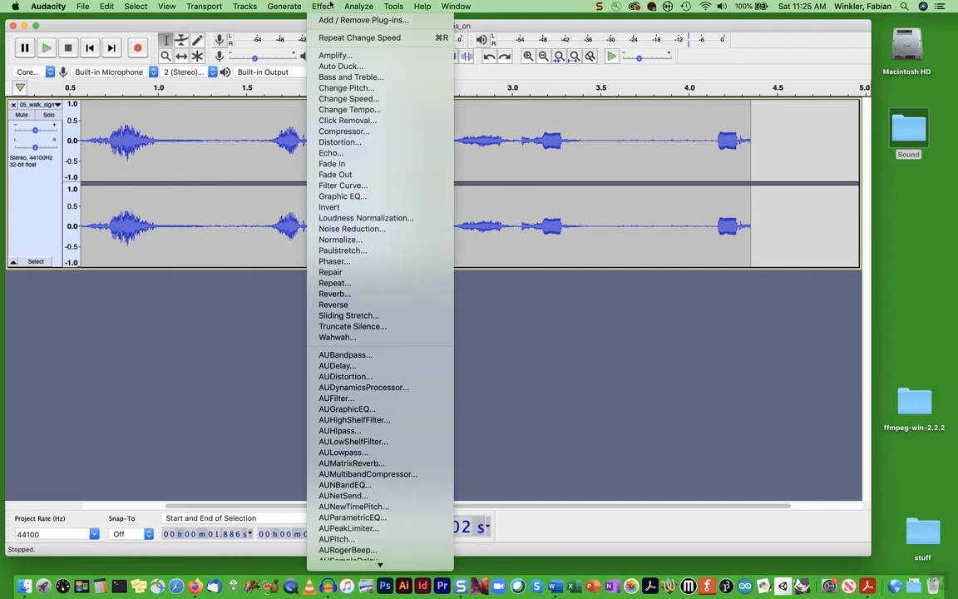
{"action": "left_click", "coordinate": [321, 109]}
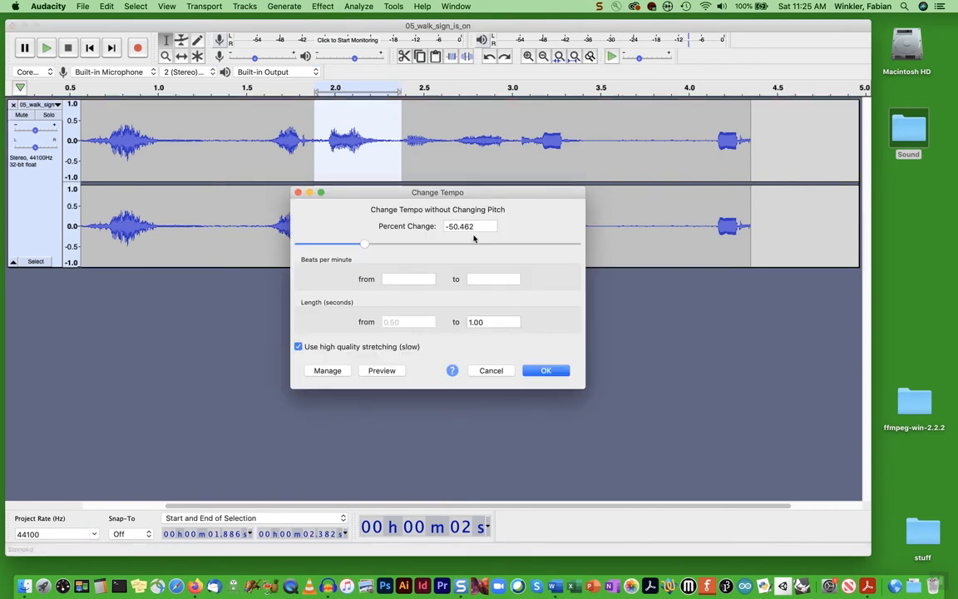
{"action": "left_click", "coordinate": [447, 228]}
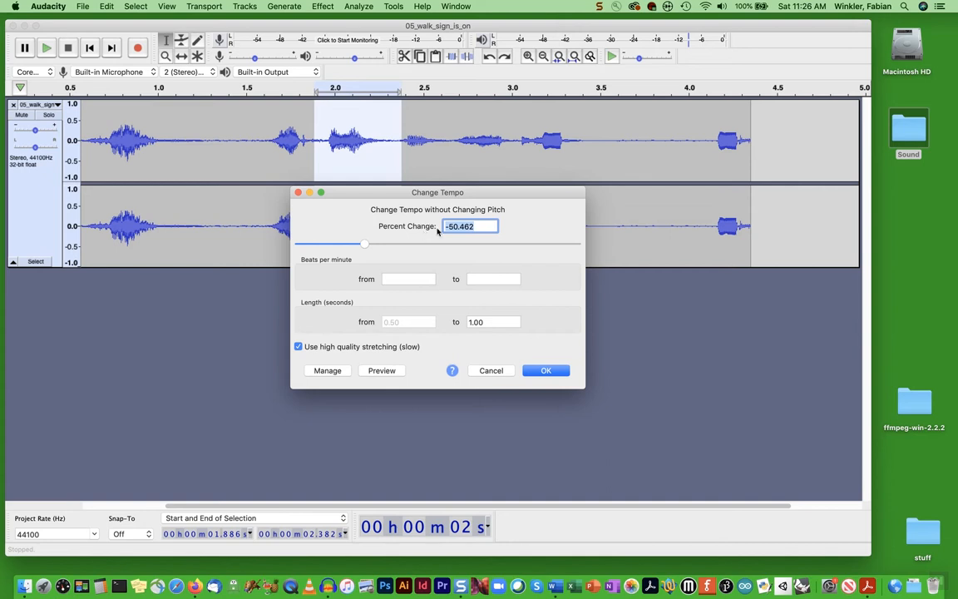
{"action": "type", "text": "0"}
{"action": "key", "text": "BackSpace"}
{"action": "type", "text": "-50"}
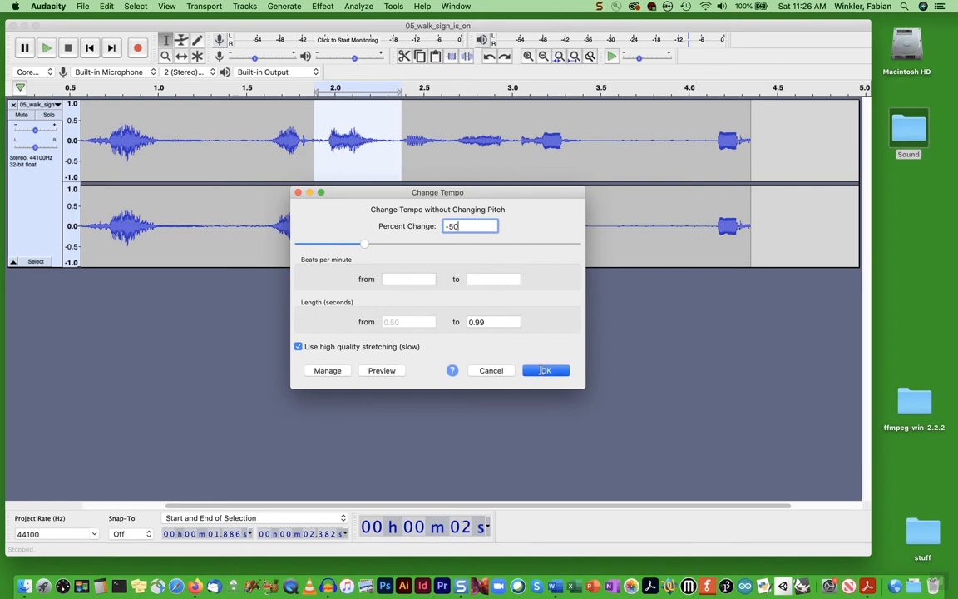
{"action": "key", "text": "Return"}
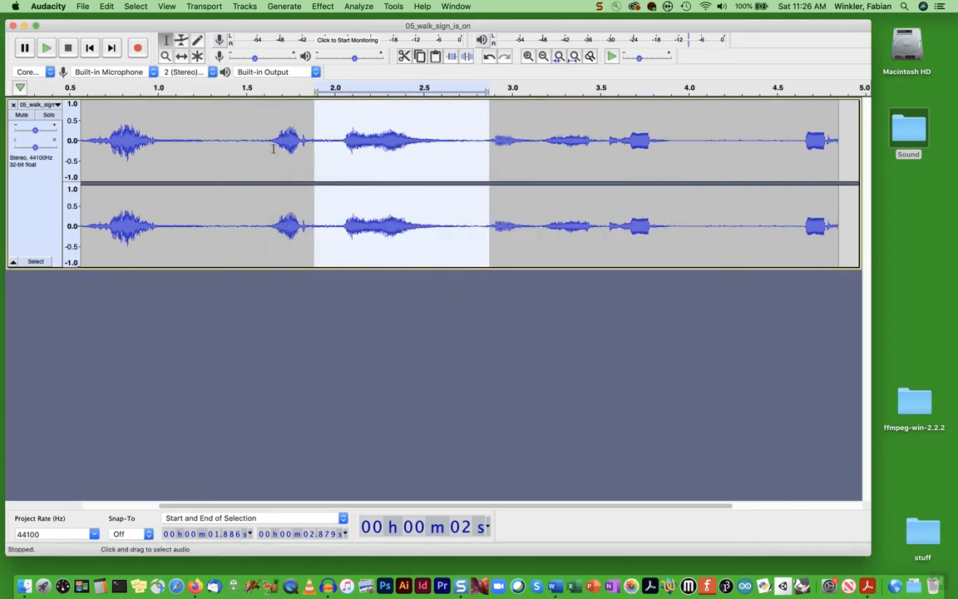
{"action": "left_click", "coordinate": [208, 139]}
{"action": "key", "text": "space"}
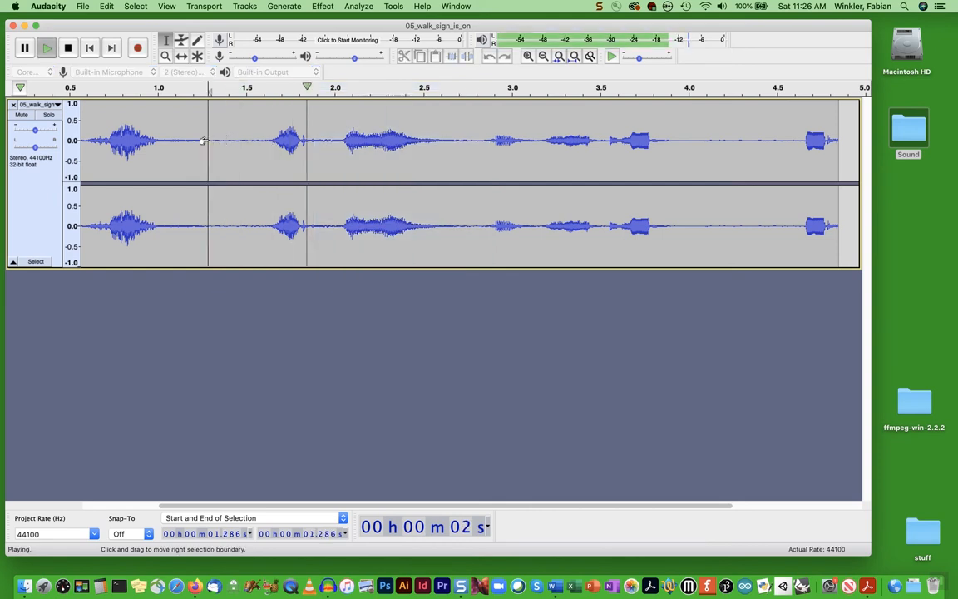
Stop playback, cancel the Save Project As dialog, and undo the -50% tempo change
{"action": "left_click", "coordinate": [70, 49]}
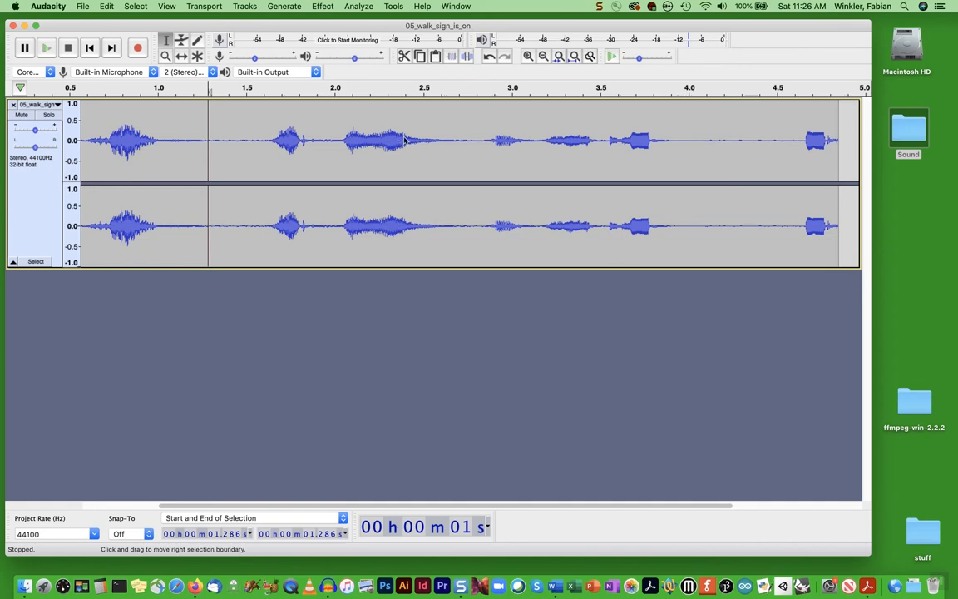
{"action": "key", "text": "super+s"}
{"action": "left_click", "coordinate": [637, 342]}
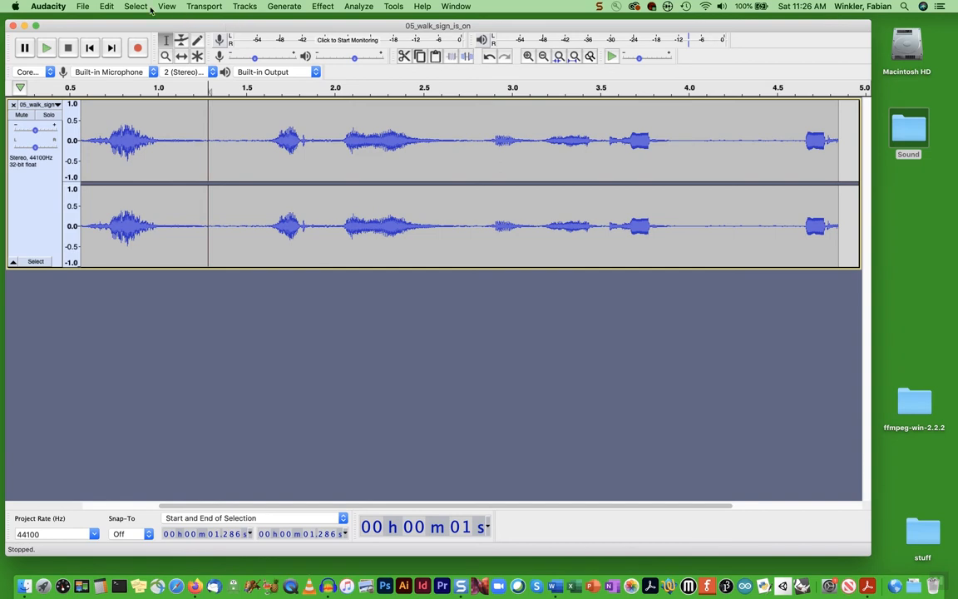
{"action": "left_click", "coordinate": [106, 5]}
{"action": "left_click", "coordinate": [114, 23]}
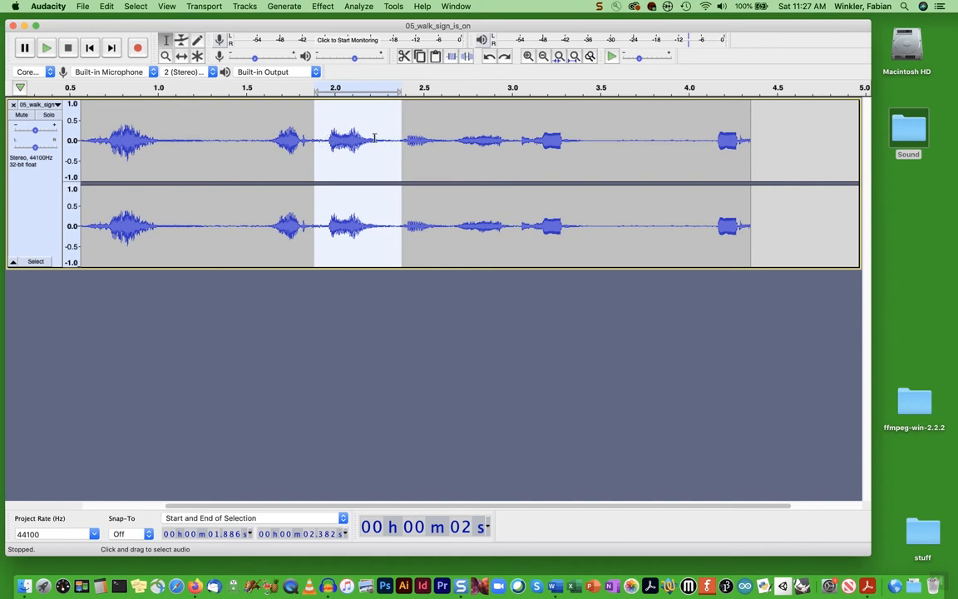
Reverse the 1.886–2.382 s section and listen to it from 1.212 seconds
{"action": "left_click", "coordinate": [324, 6]}
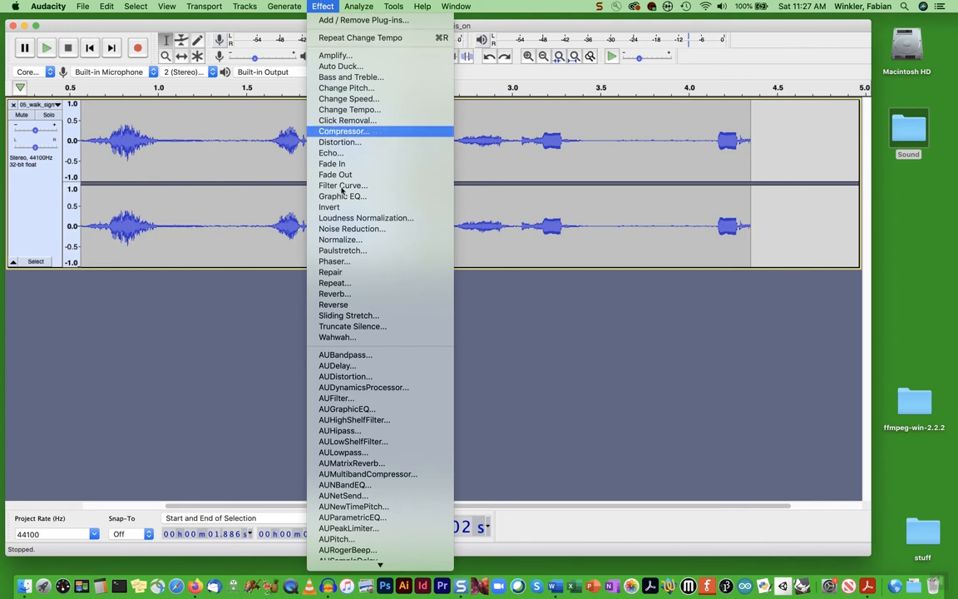
{"action": "left_click", "coordinate": [348, 306]}
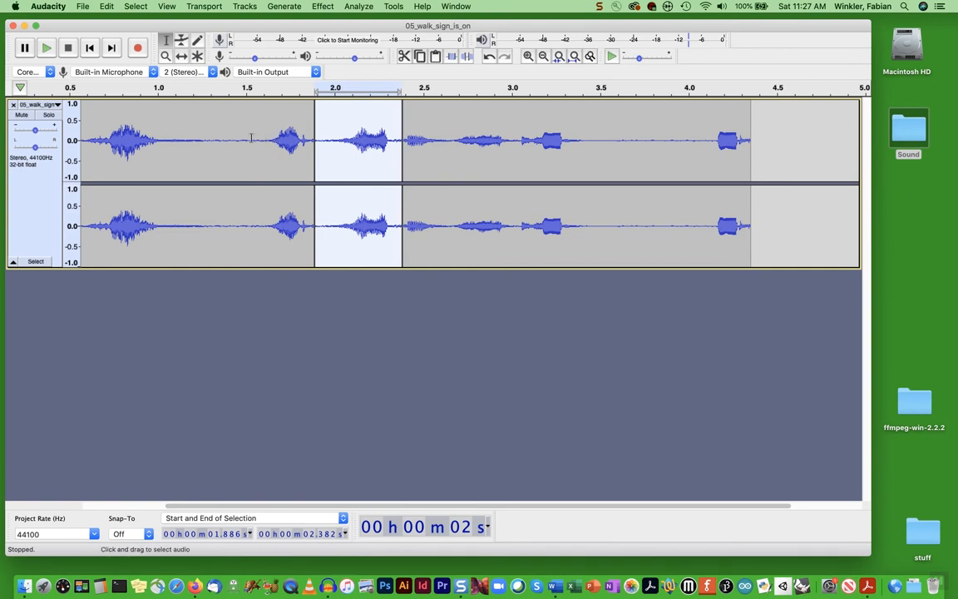
{"action": "left_click", "coordinate": [193, 141]}
{"action": "key", "text": "space"}
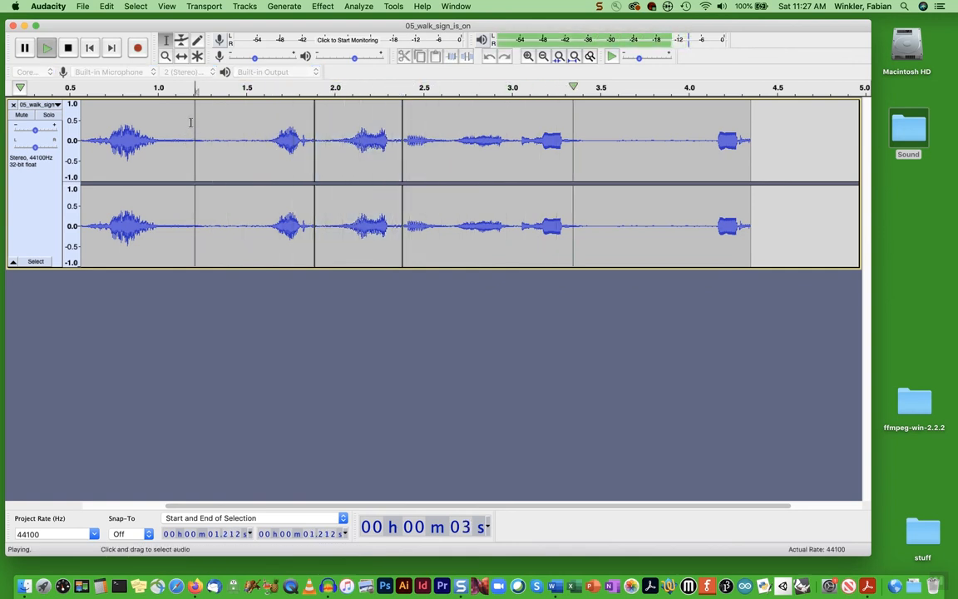
{"action": "left_click", "coordinate": [67, 52]}
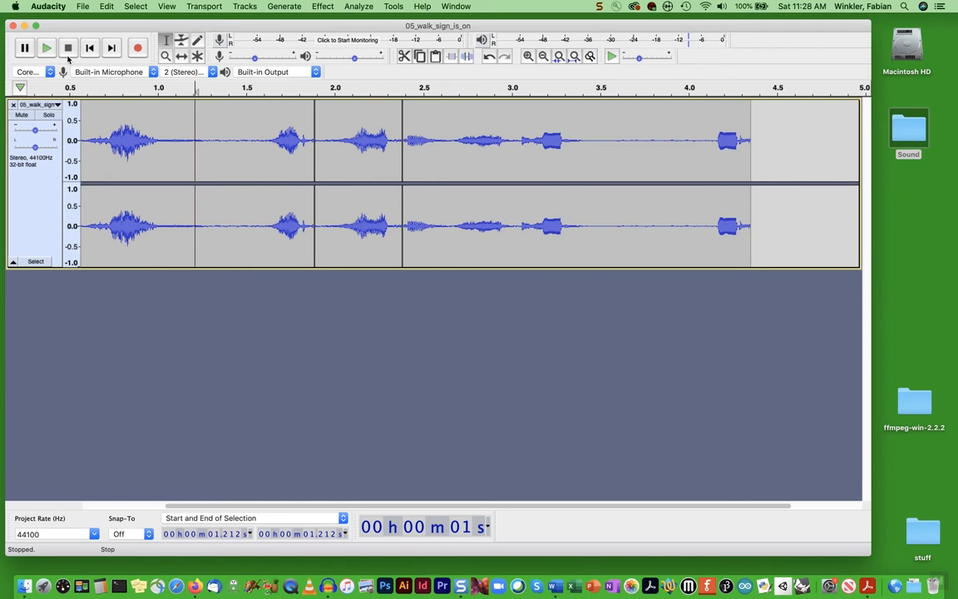
{"action": "key", "text": "super"}
{"action": "key", "text": "super+z"}
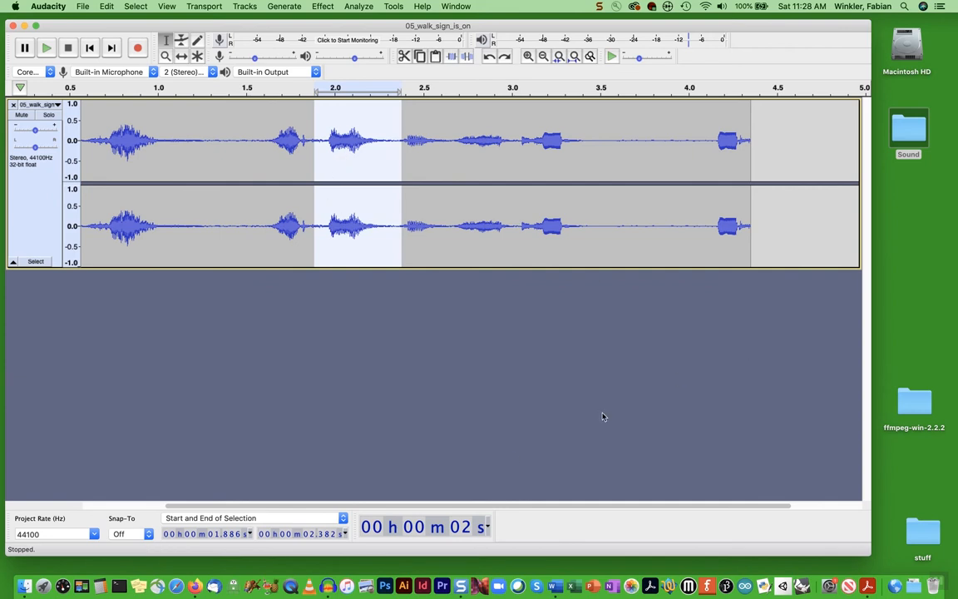
{"action": "left_click_drag", "start_coordinate": [451, 507], "coordinate": [387, 506]}
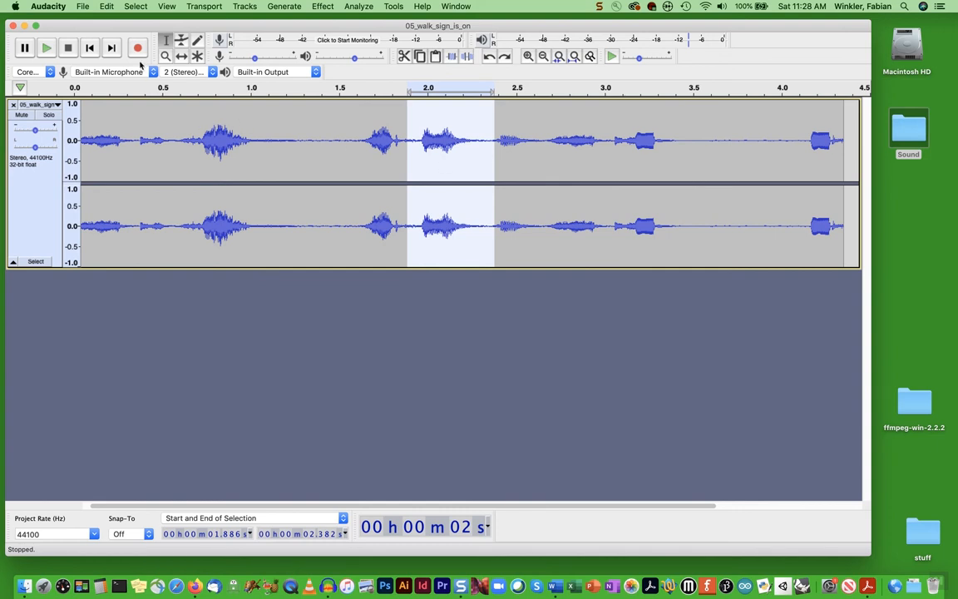
{"action": "left_click", "coordinate": [92, 48]}
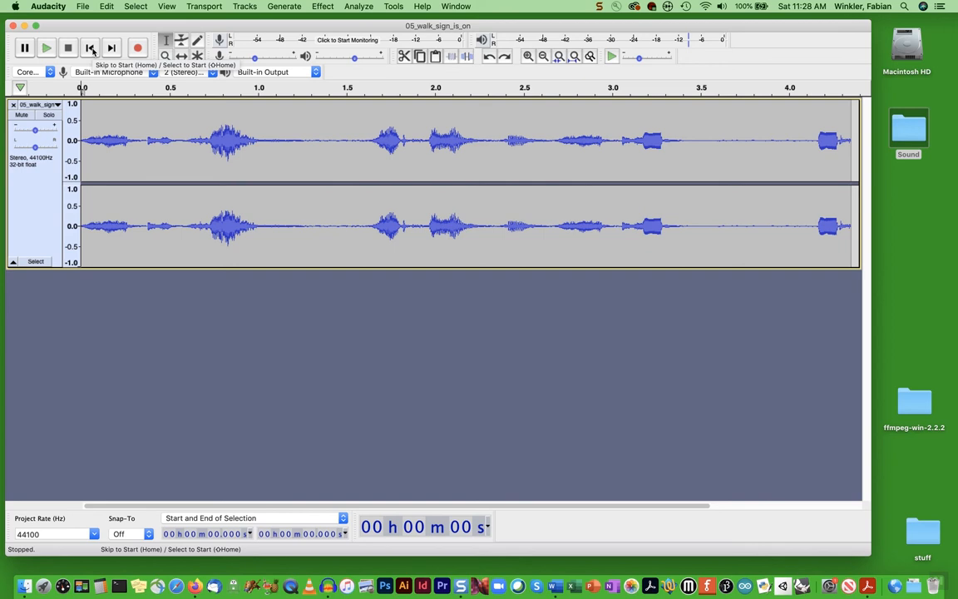
{"action": "left_click", "coordinate": [112, 47]}
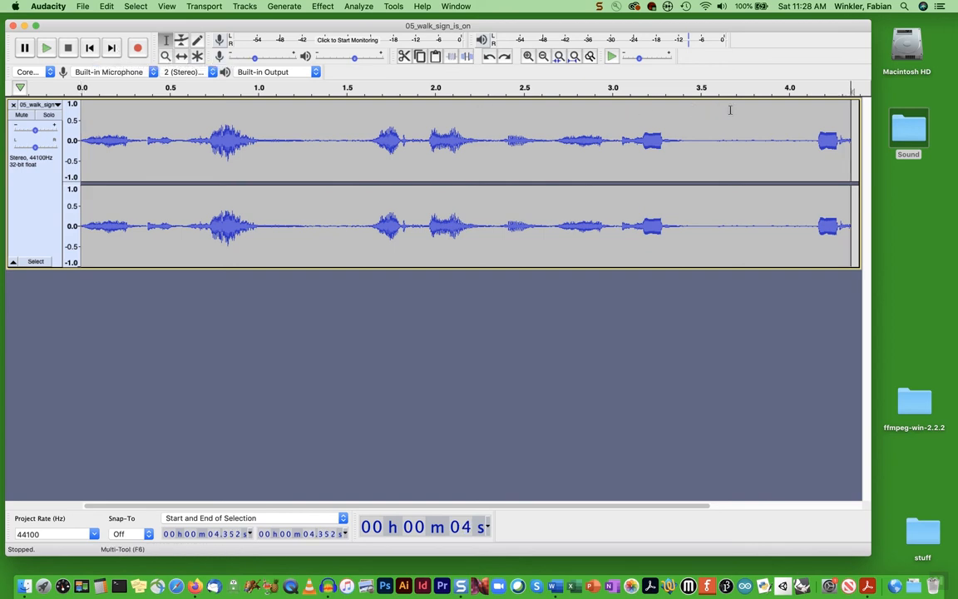
{"action": "left_click", "coordinate": [90, 48]}
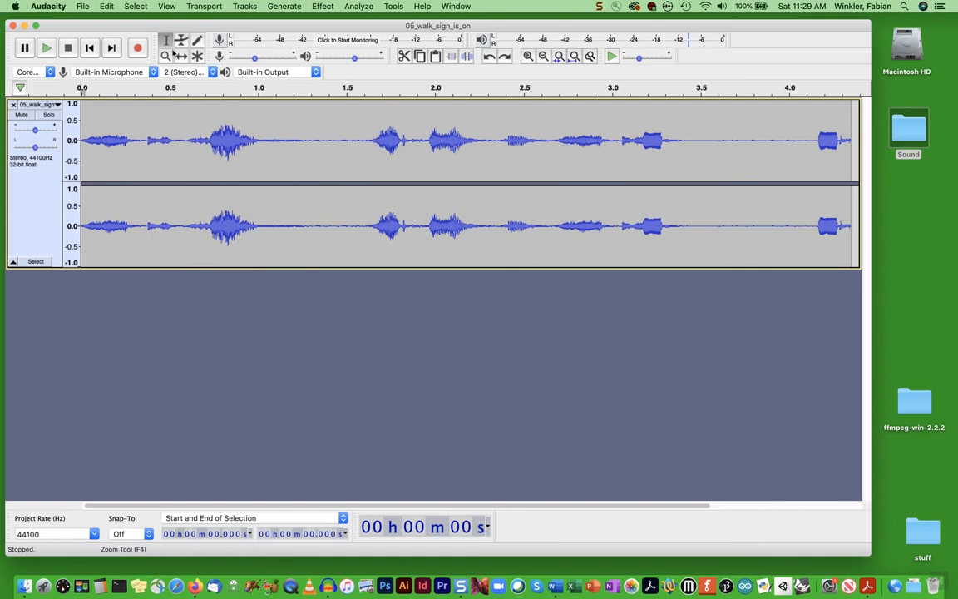
{"action": "left_click", "coordinate": [46, 49]}
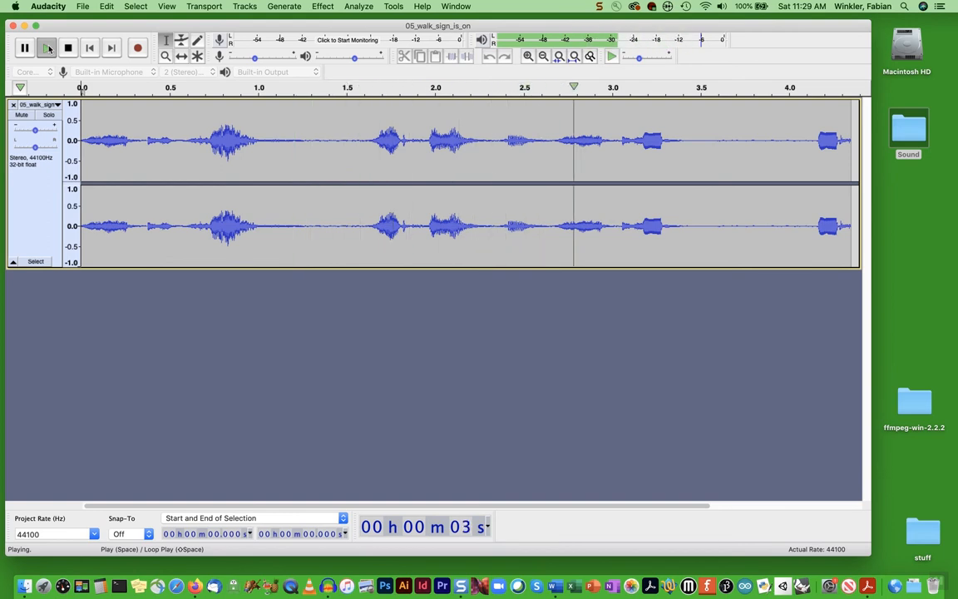
{"action": "left_click", "coordinate": [69, 48]}
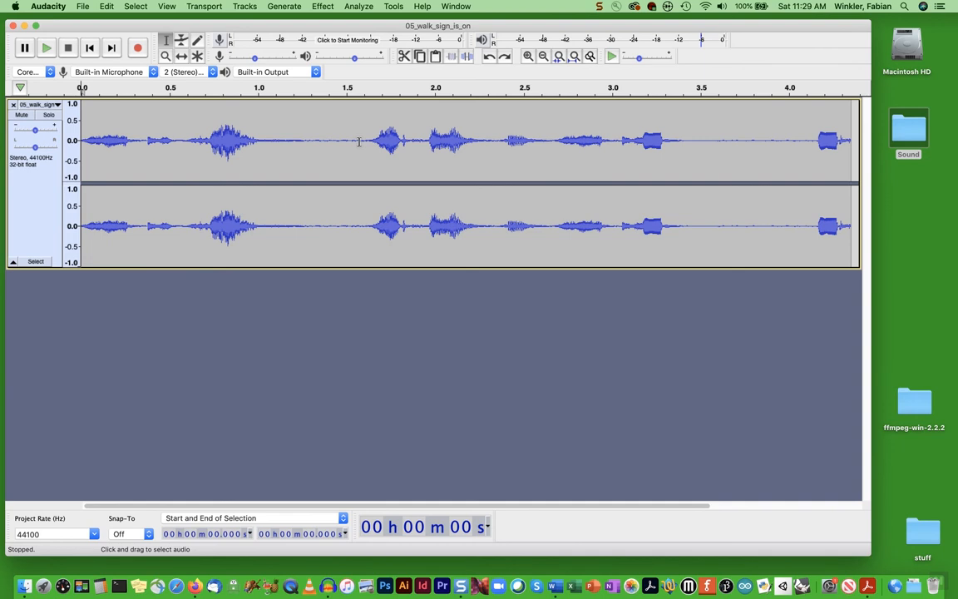
{"action": "left_click_drag", "start_coordinate": [359, 141], "coordinate": [688, 149]}
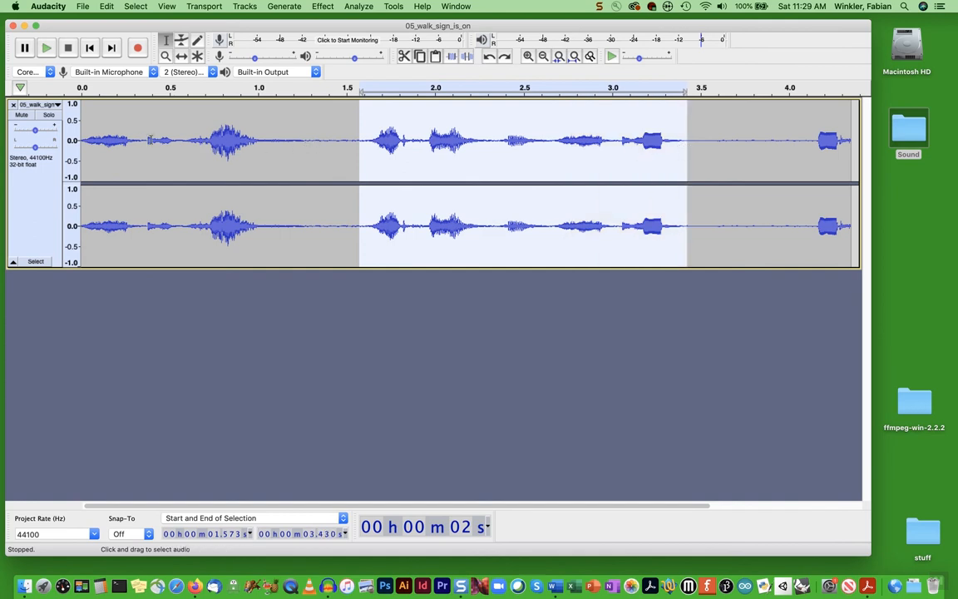
{"action": "left_click_drag", "start_coordinate": [146, 140], "coordinate": [287, 141]}
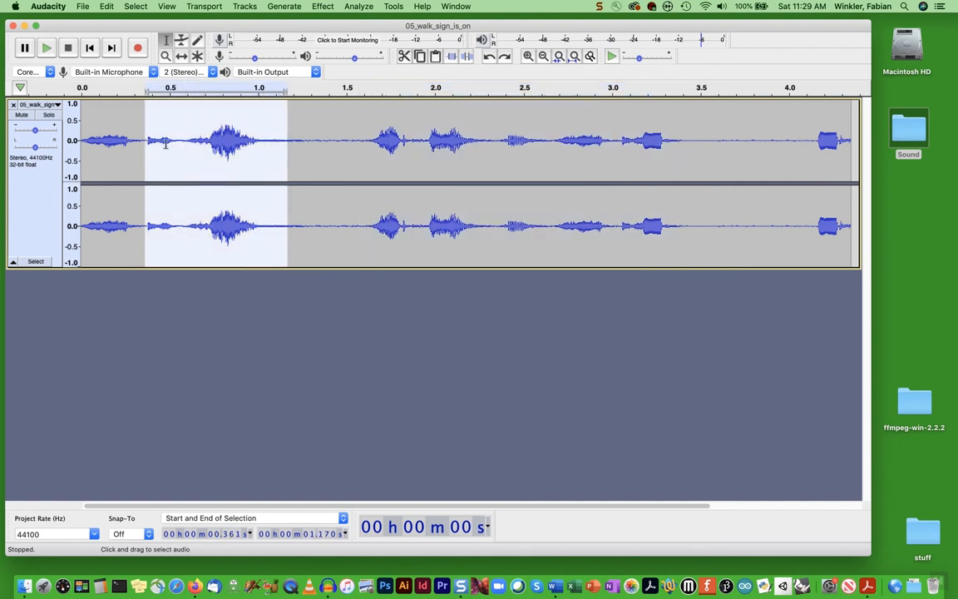
{"action": "left_click", "coordinate": [47, 47]}
{"action": "left_click_drag", "start_coordinate": [358, 133], "coordinate": [620, 145]}
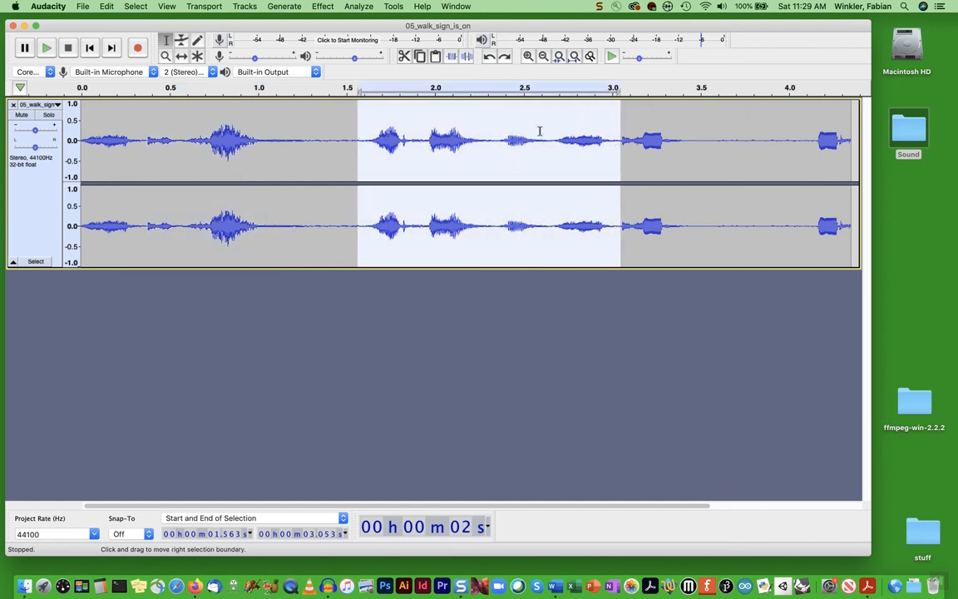
{"action": "left_click", "coordinate": [46, 48]}
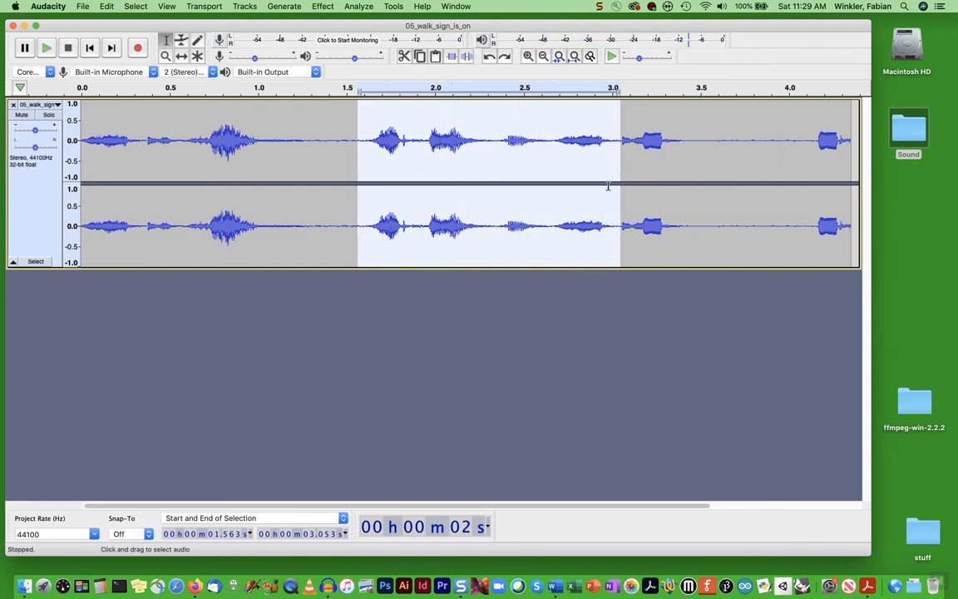
{"action": "left_click", "coordinate": [644, 142]}
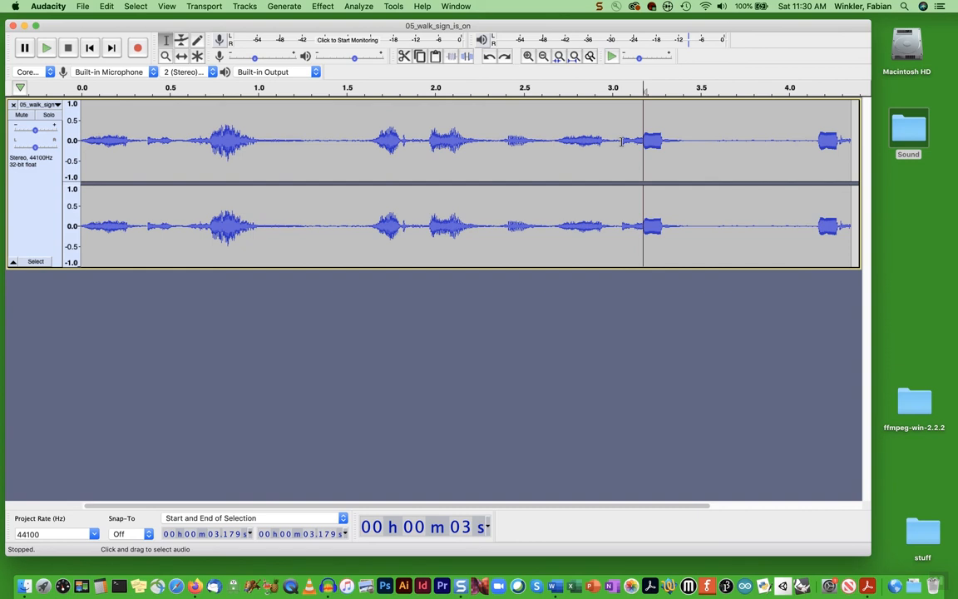
Select everything from 3.056 s to the track's end and delete it
{"action": "left_click_drag", "start_coordinate": [622, 140], "coordinate": [833, 157]}
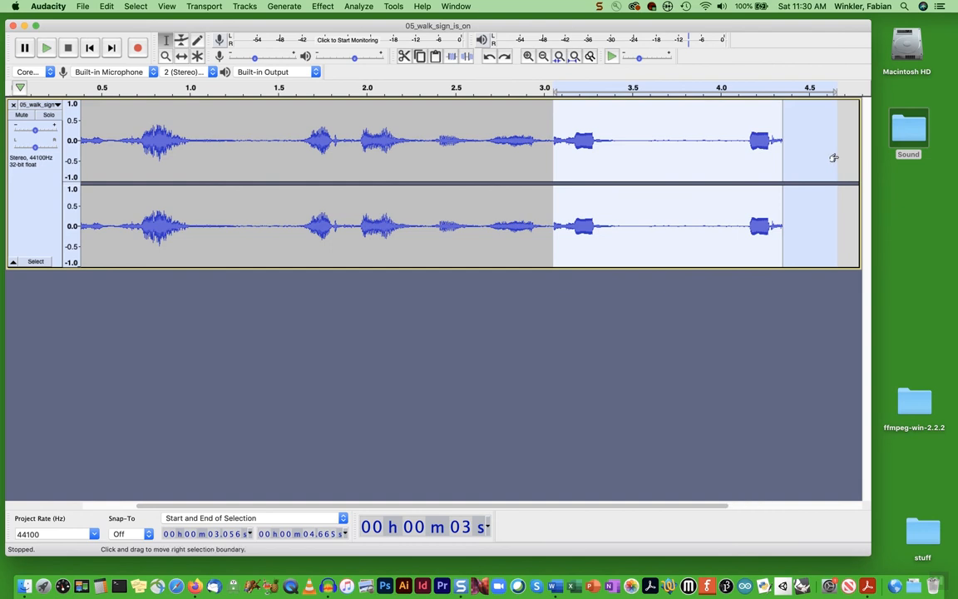
{"action": "key", "text": "Delete"}
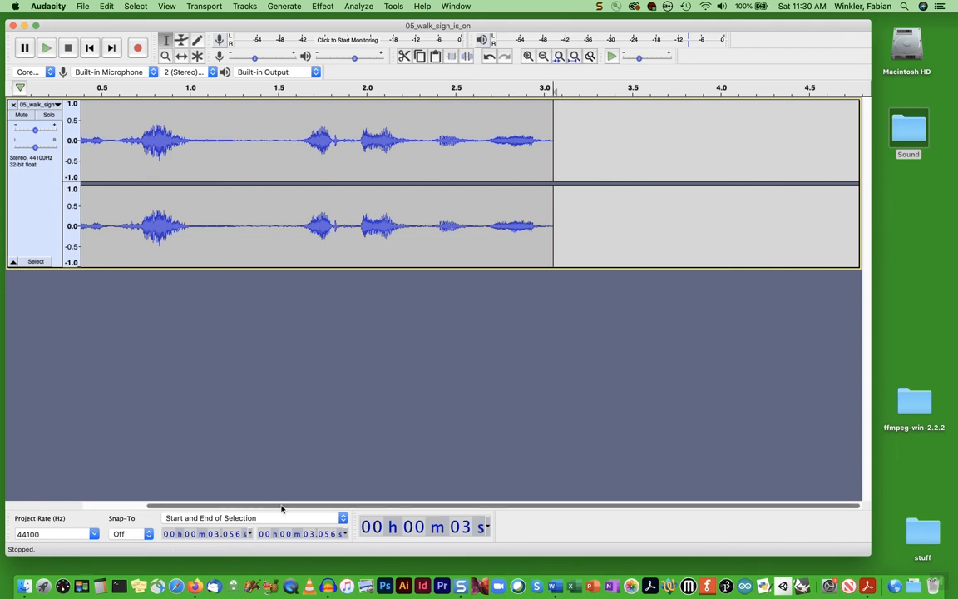
{"action": "scroll", "coordinate": [214, 509], "scroll_direction": "left", "scroll_amount": 5}
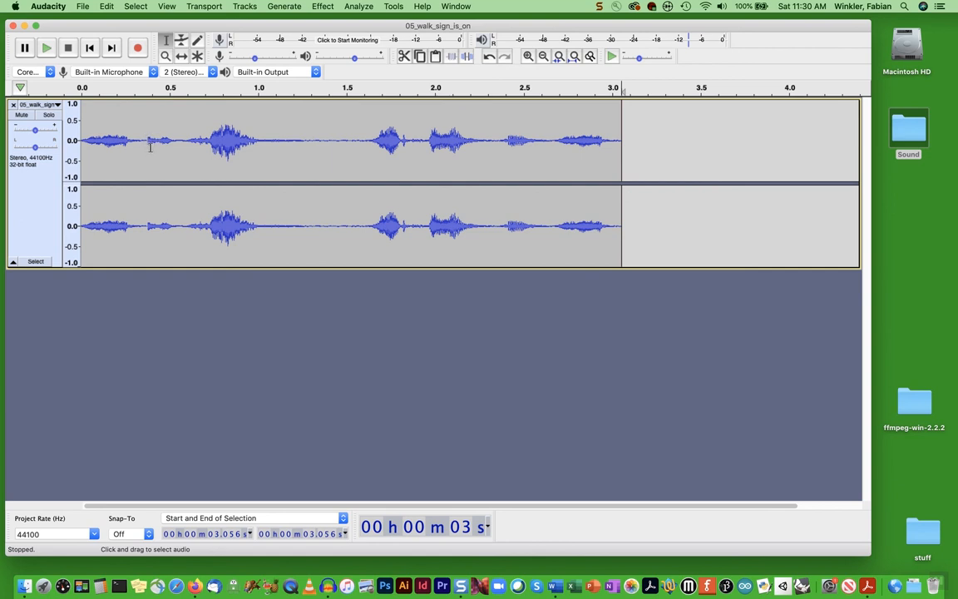
{"action": "left_click", "coordinate": [167, 56]}
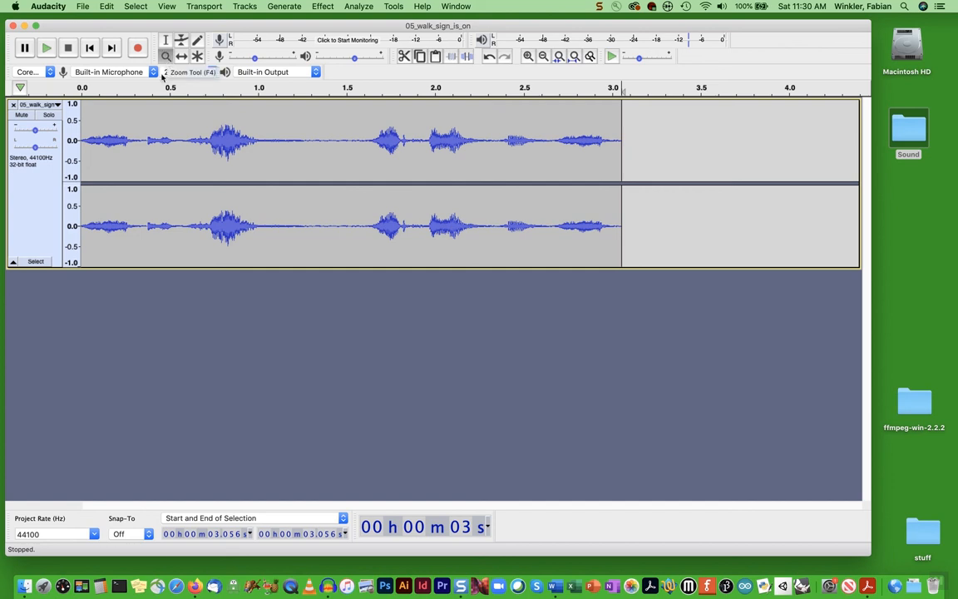
{"action": "left_click", "coordinate": [146, 143]}
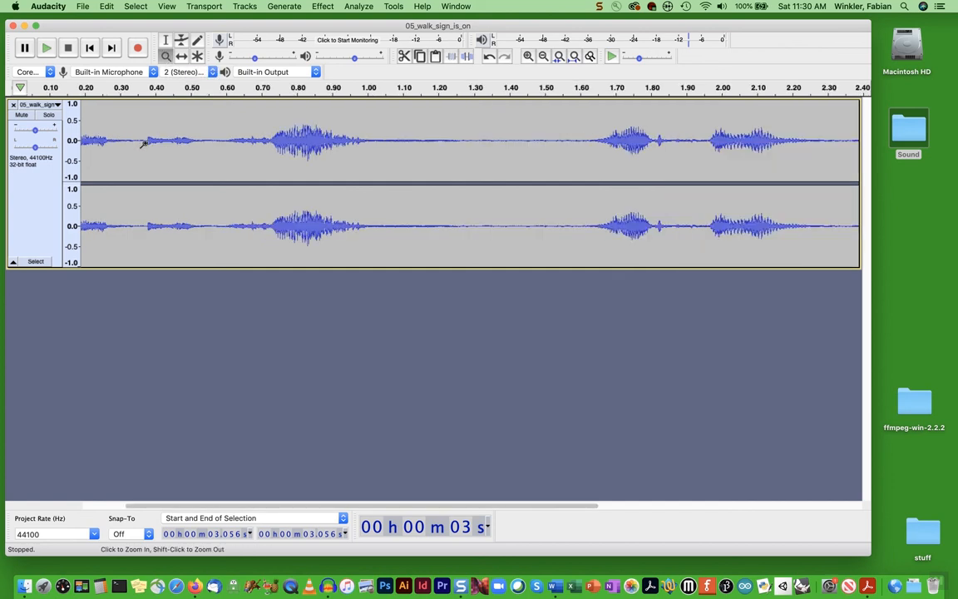
{"action": "left_click", "coordinate": [144, 142]}
{"action": "left_click", "coordinate": [150, 141]}
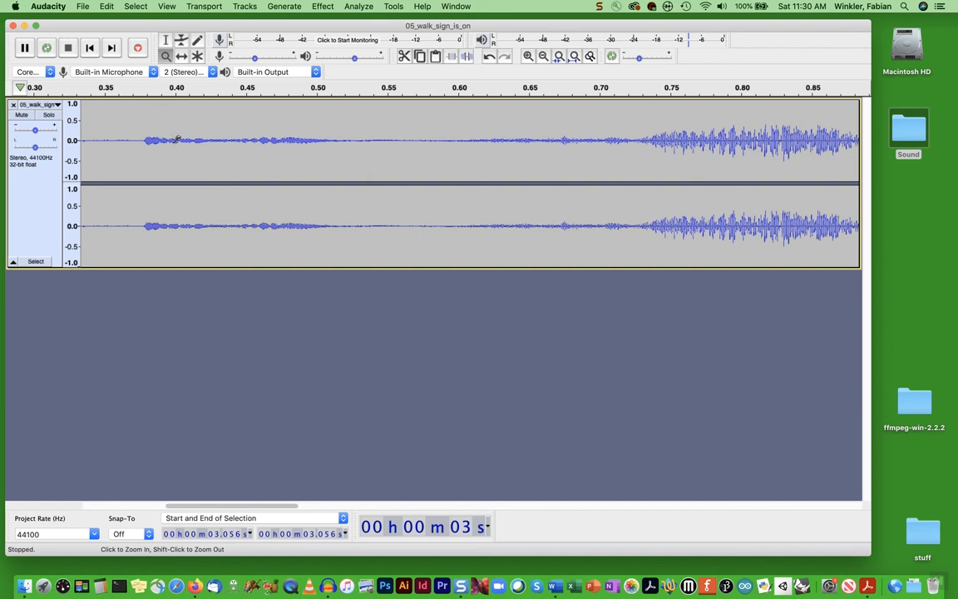
{"action": "left_click", "coordinate": [172, 137], "text": "shift"}
{"action": "left_click", "coordinate": [198, 141], "text": "shift"}
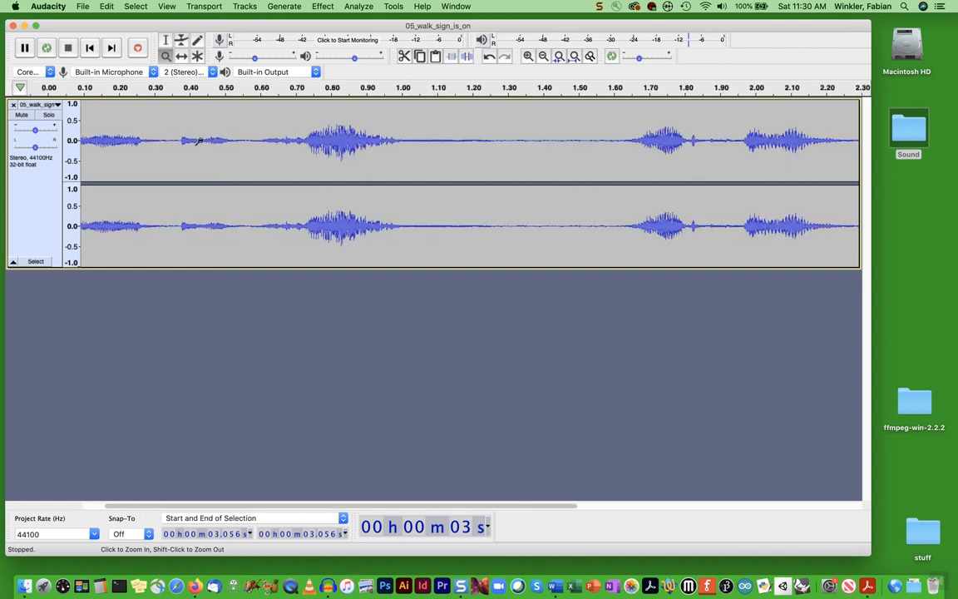
{"action": "left_click", "coordinate": [199, 142], "text": "shift"}
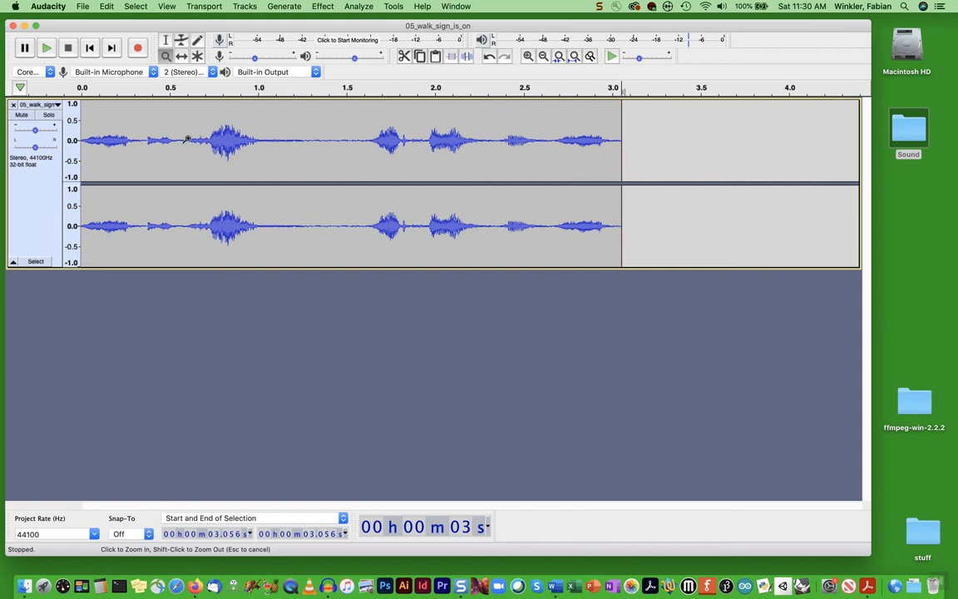
{"action": "left_click", "coordinate": [190, 139]}
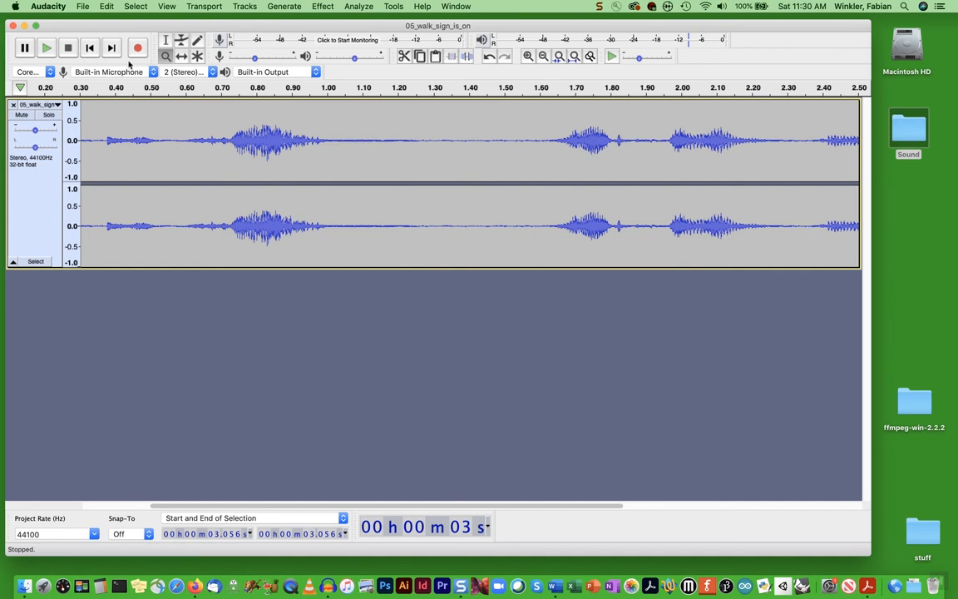
{"action": "left_click", "coordinate": [167, 39]}
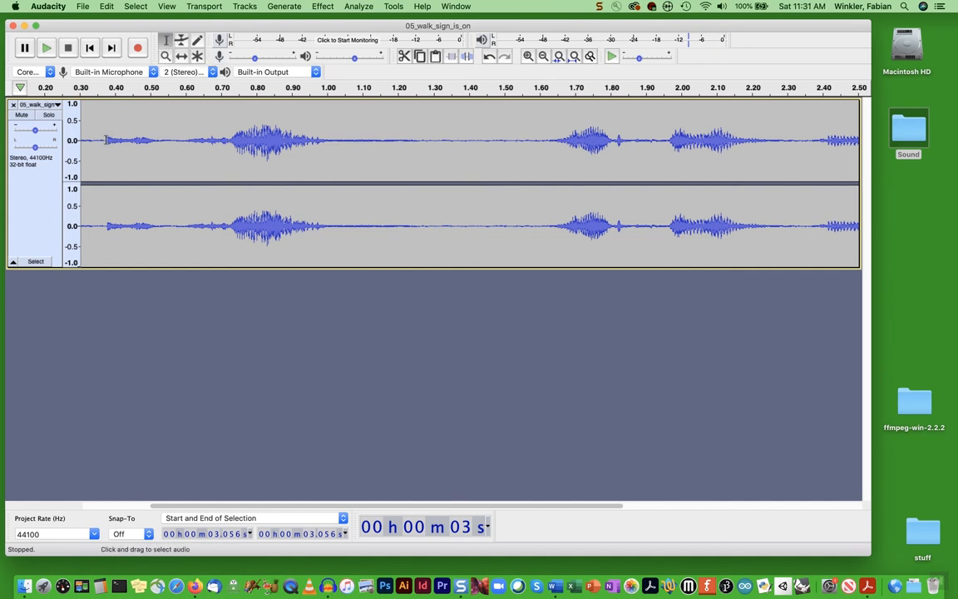
Copy the 0.376–1.214 s opening phrase and move the edit point to the clip's end
{"action": "left_click_drag", "start_coordinate": [106, 140], "coordinate": [402, 143]}
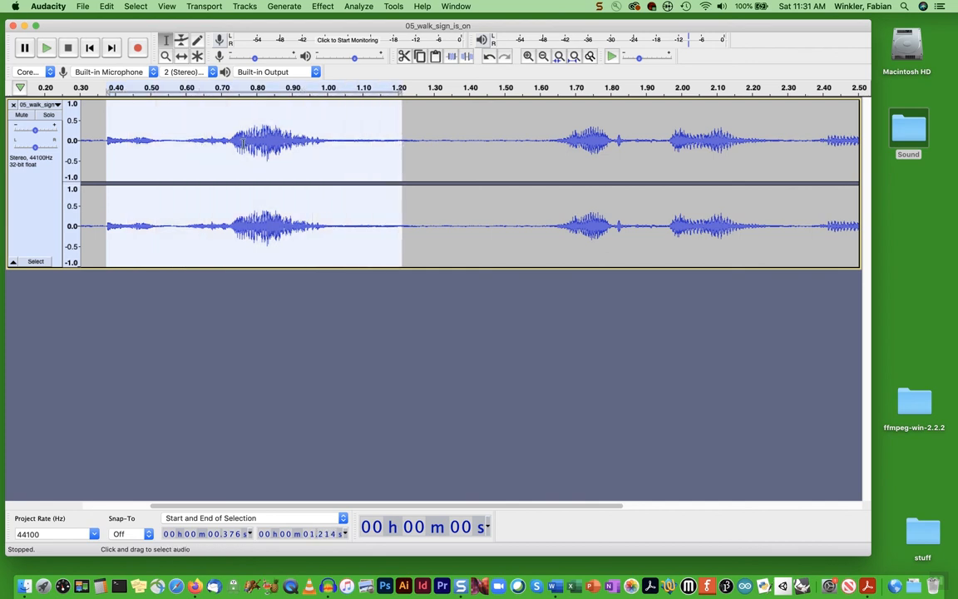
{"action": "left_click", "coordinate": [101, 7]}
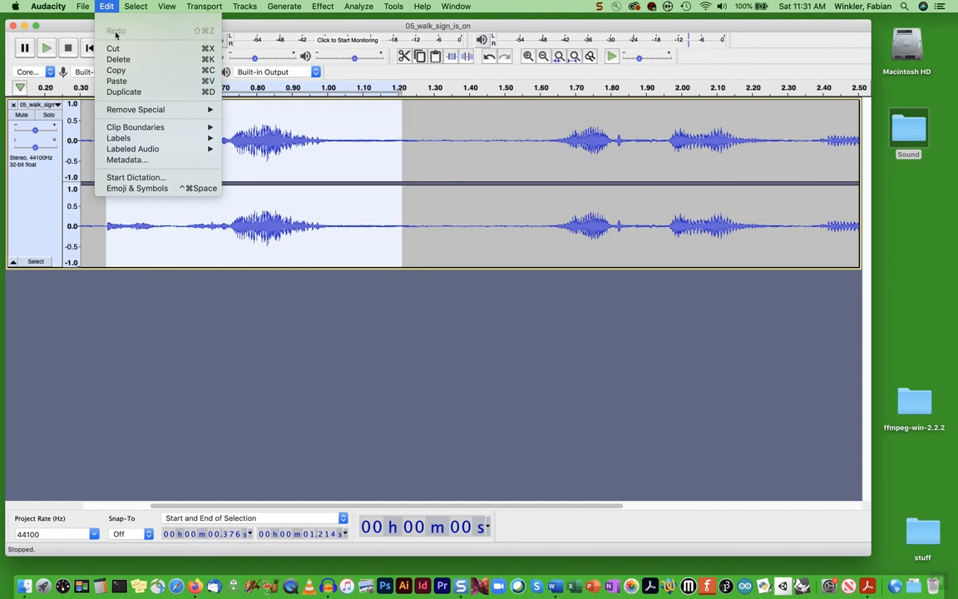
{"action": "left_click", "coordinate": [116, 70]}
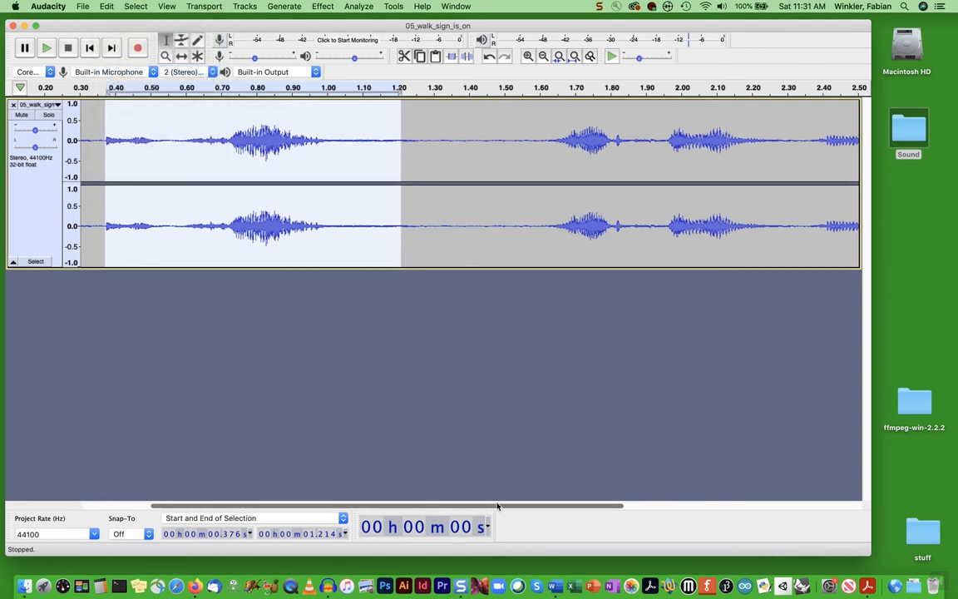
{"action": "scroll", "coordinate": [497, 506], "scroll_direction": "right", "scroll_amount": 10}
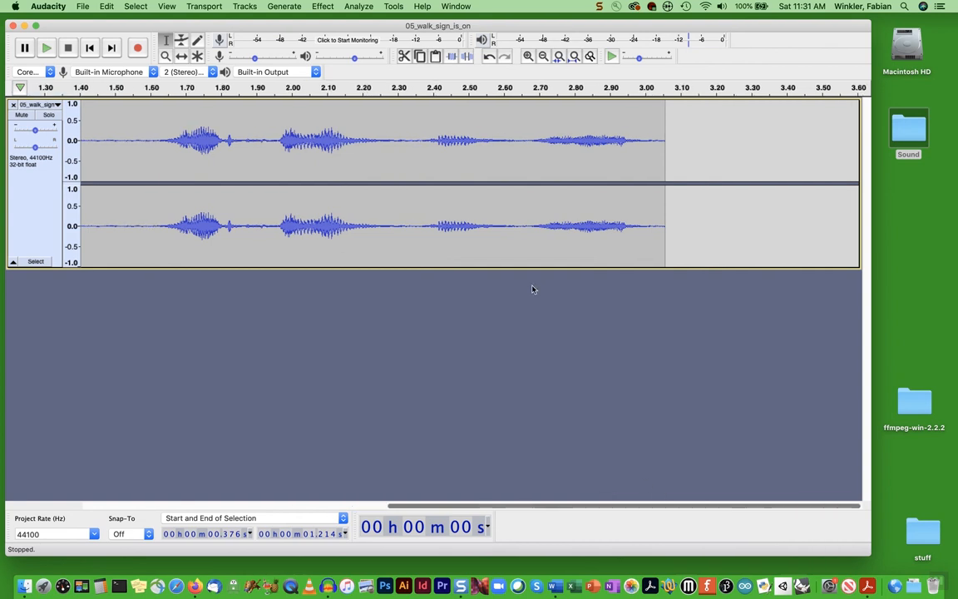
{"action": "left_click", "coordinate": [113, 48]}
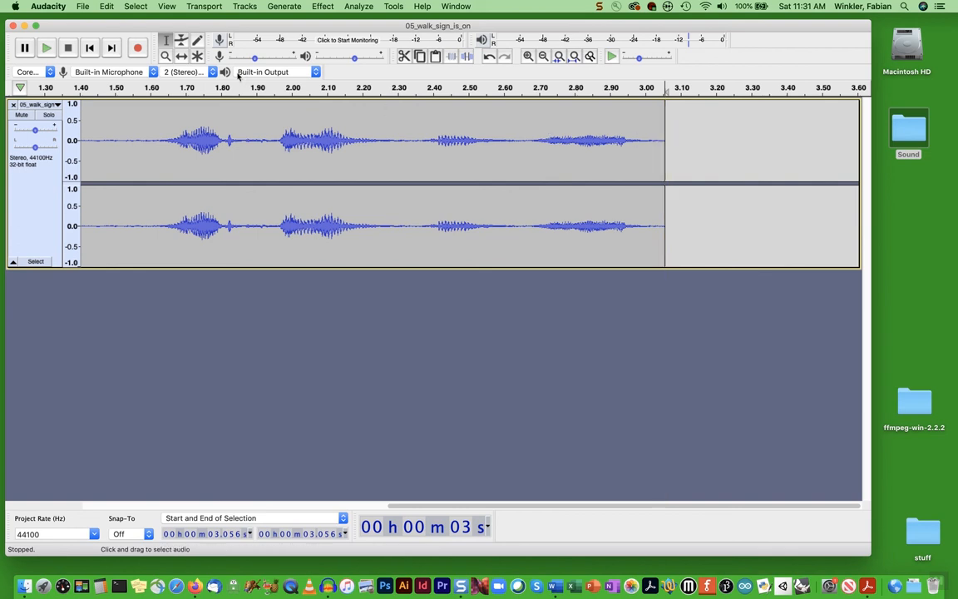
Paste the copied phrase after 3.056 s, zoom out to view it, and return to the Selection tool
{"action": "left_click", "coordinate": [113, 7]}
{"action": "left_click", "coordinate": [110, 76]}
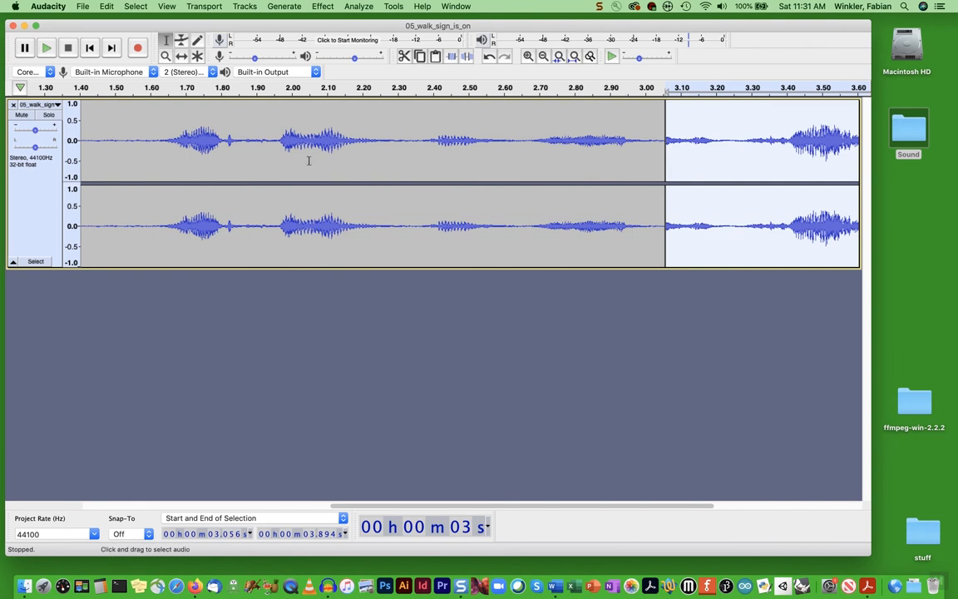
{"action": "key", "text": "F4"}
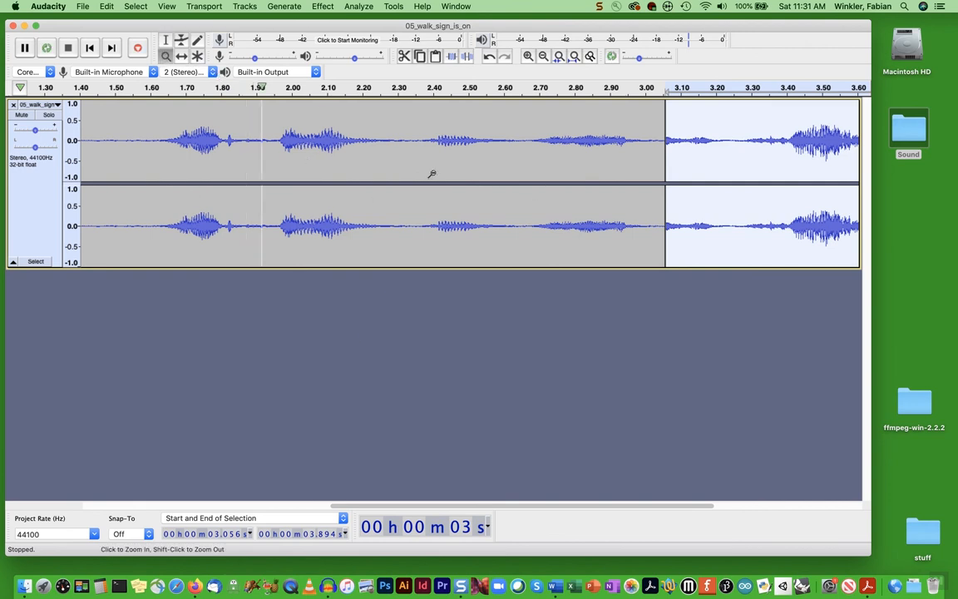
{"action": "left_click", "coordinate": [428, 167], "text": "shift"}
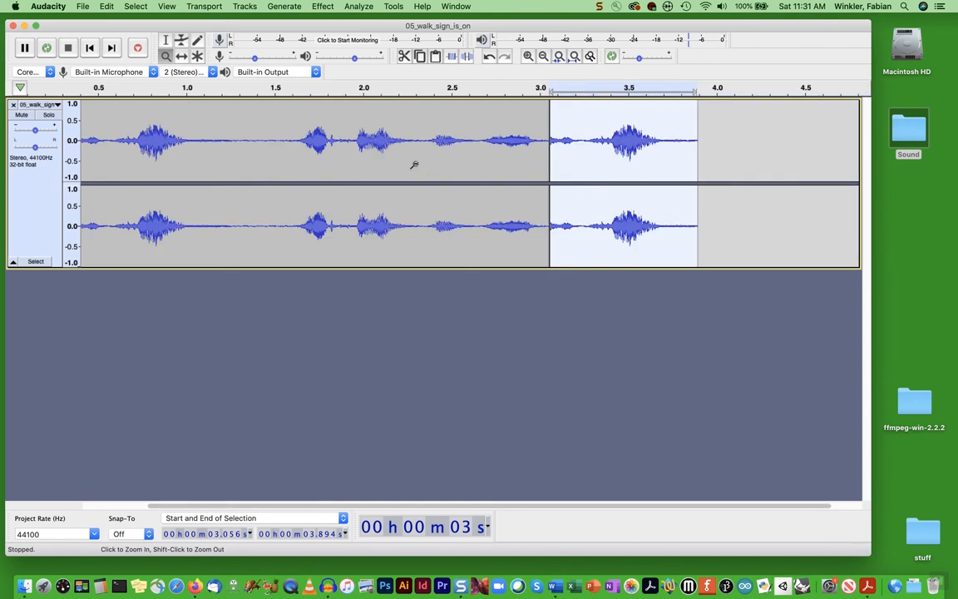
{"action": "left_click", "coordinate": [165, 39]}
{"action": "left_click", "coordinate": [234, 139]}
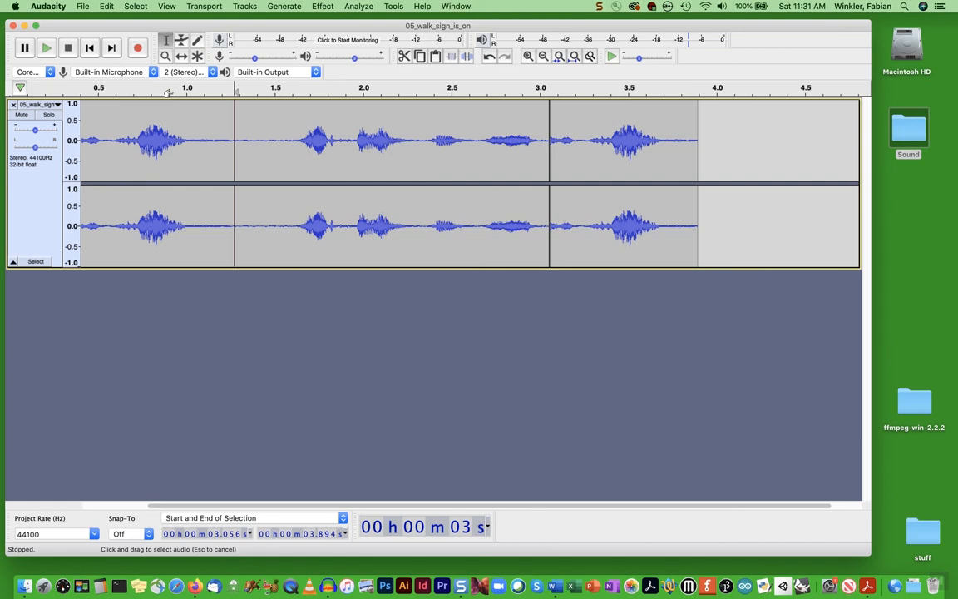
{"action": "left_click", "coordinate": [48, 49]}
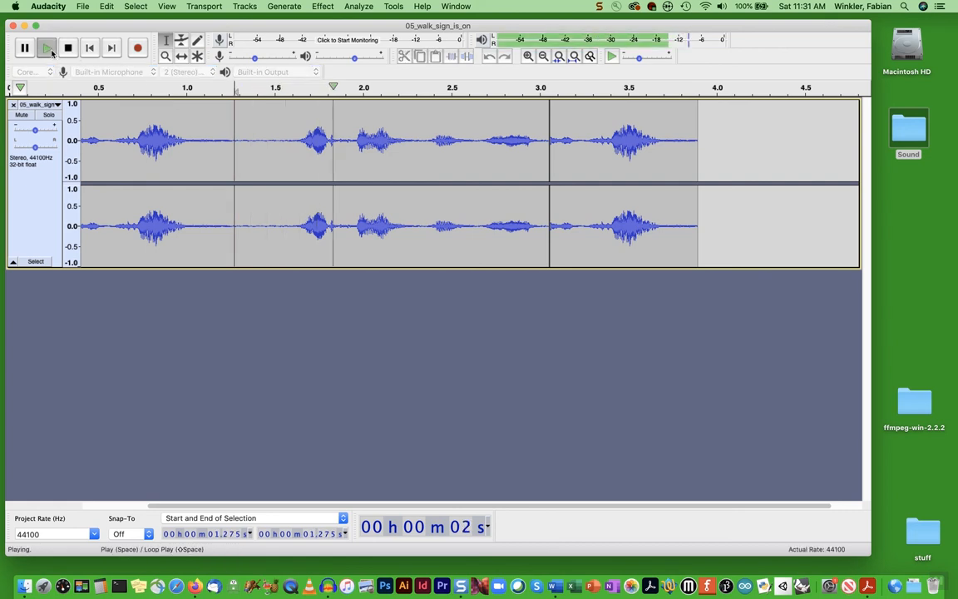
{"action": "left_click", "coordinate": [67, 49]}
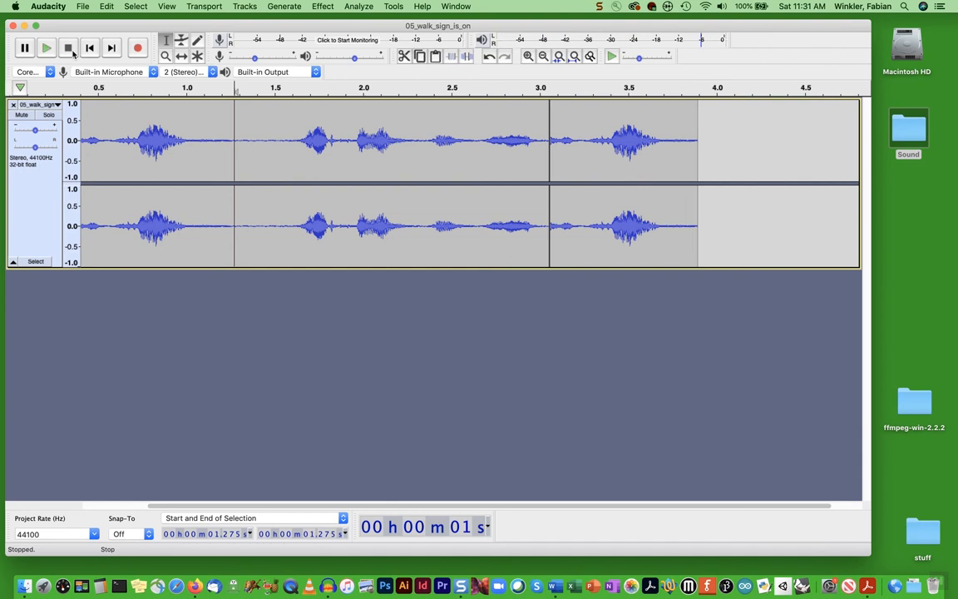